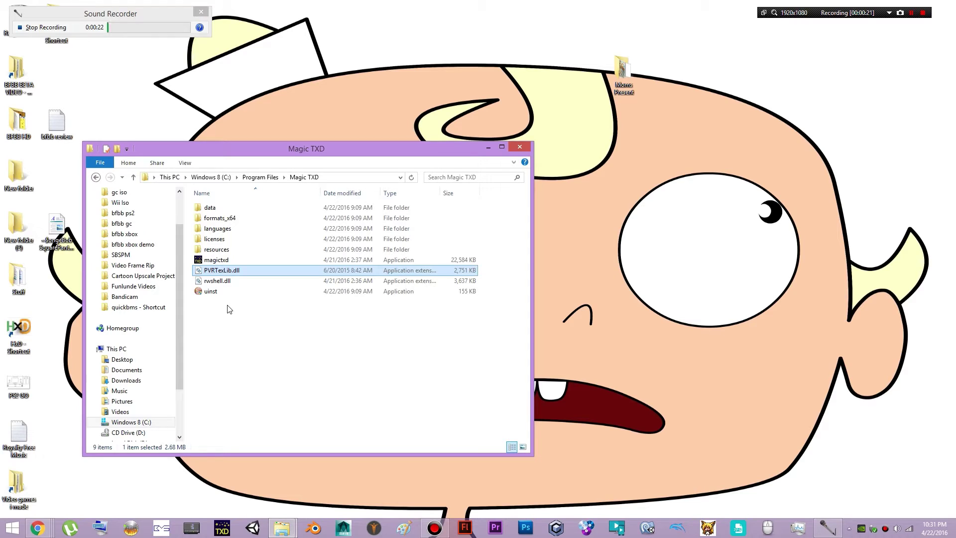
Step: Launch Magic.TXD and move its window to the left of the desktop
{"action": "left_click", "coordinate": [228, 309]}
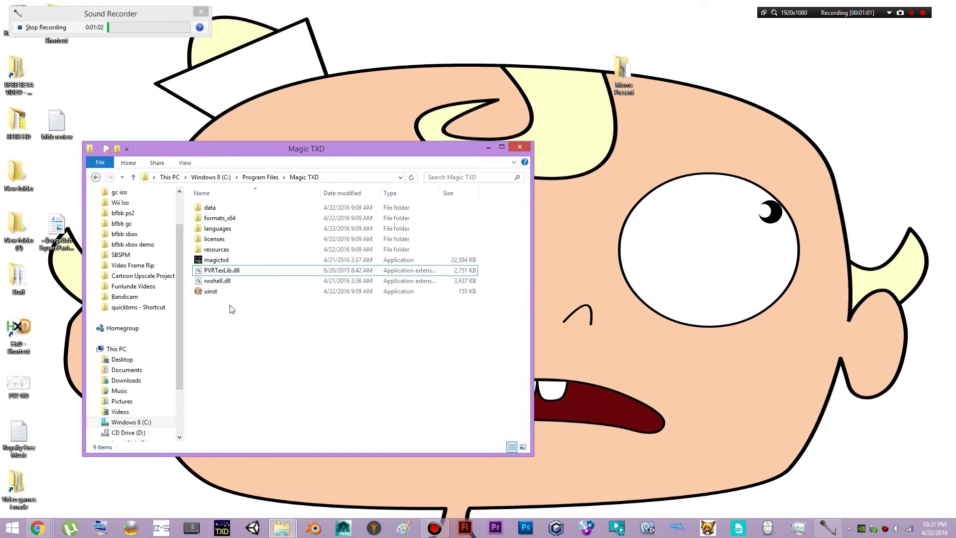
{"action": "double_click", "coordinate": [239, 260]}
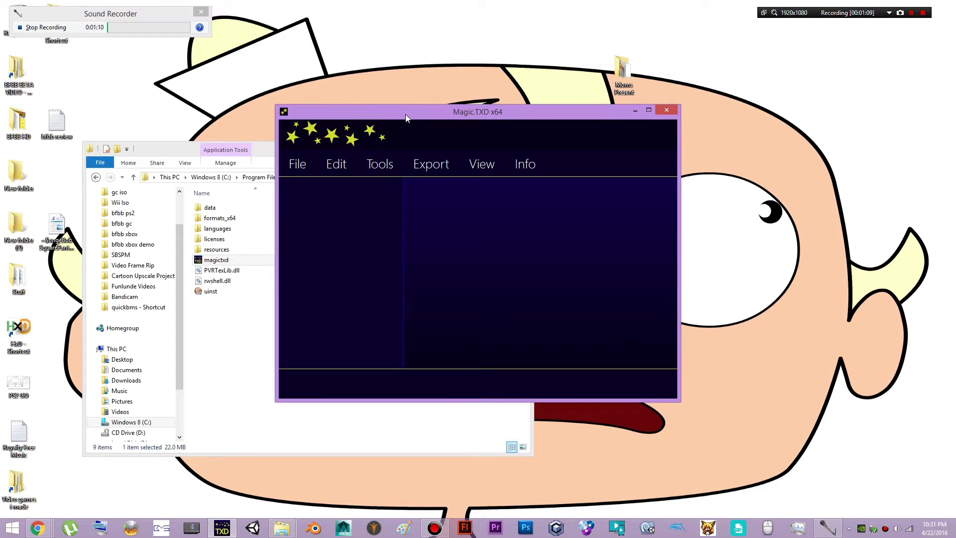
{"action": "left_click_drag", "start_coordinate": [405, 114], "coordinate": [215, 106]}
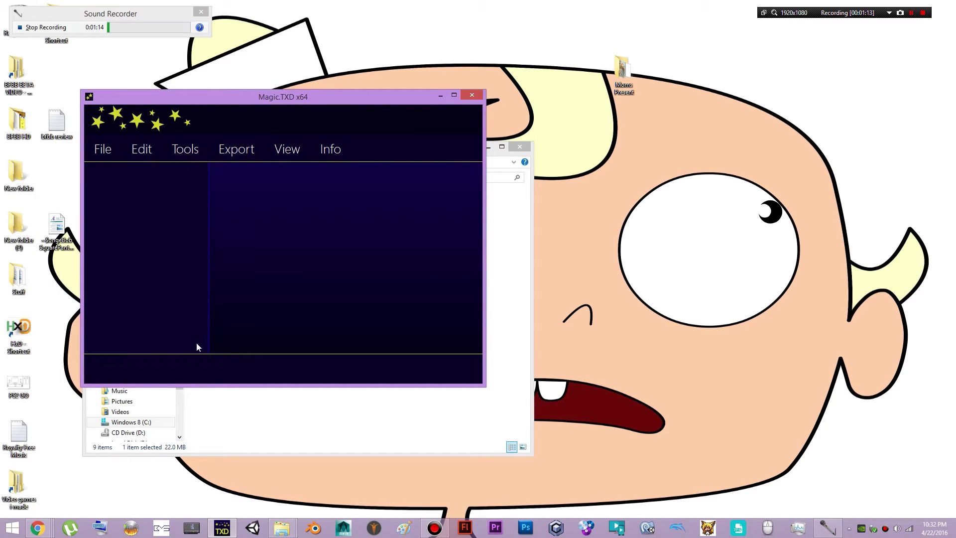
Step: Try opening a TXD file in Magic.TXD, cancel the dialog, then switch to QuickBMS
{"action": "left_click", "coordinate": [111, 149]}
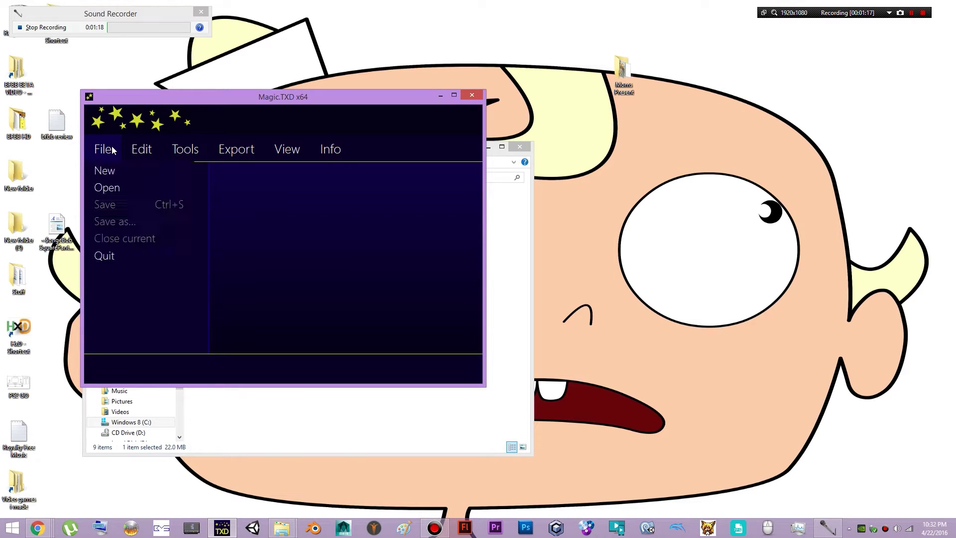
{"action": "left_click", "coordinate": [125, 187]}
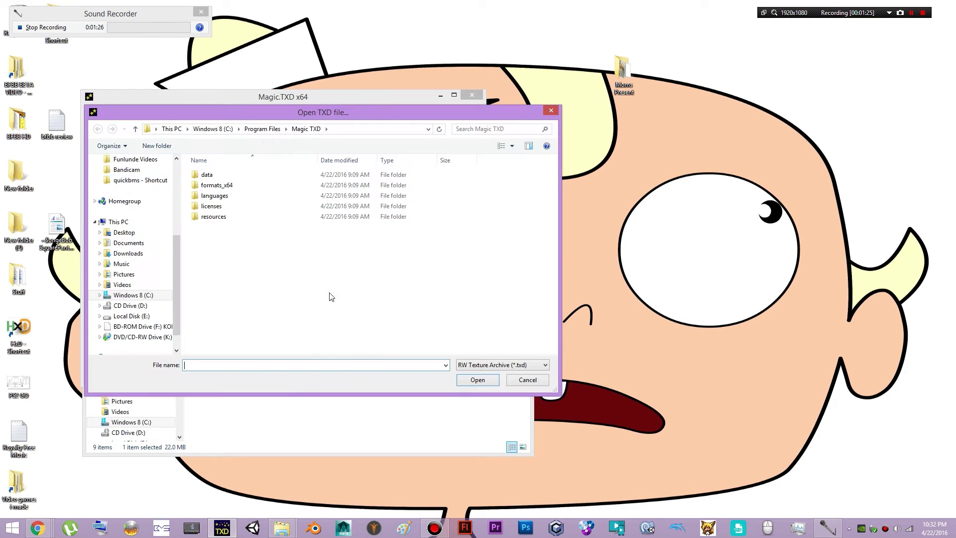
{"action": "left_click_drag", "start_coordinate": [178, 251], "coordinate": [180, 207]}
{"action": "left_click", "coordinate": [530, 380]}
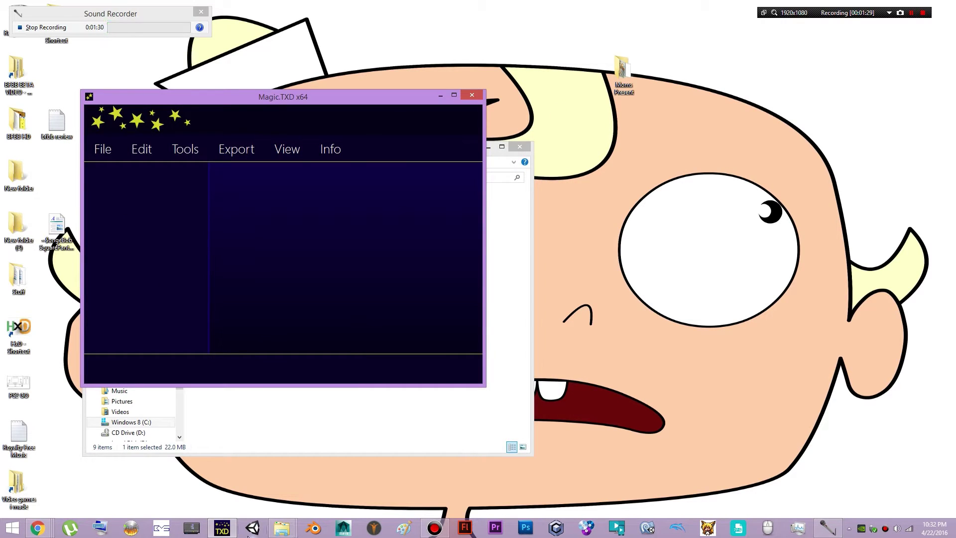
{"action": "left_click", "coordinate": [161, 528]}
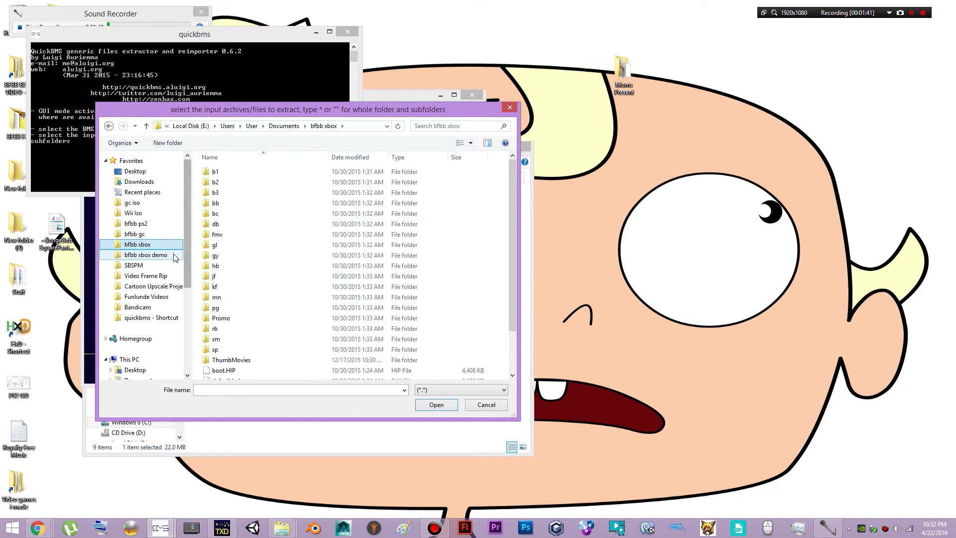
Step: Pick the SpongeBob folder inside bfbb xbox demo as QuickBMS's input
{"action": "left_click", "coordinate": [145, 254]}
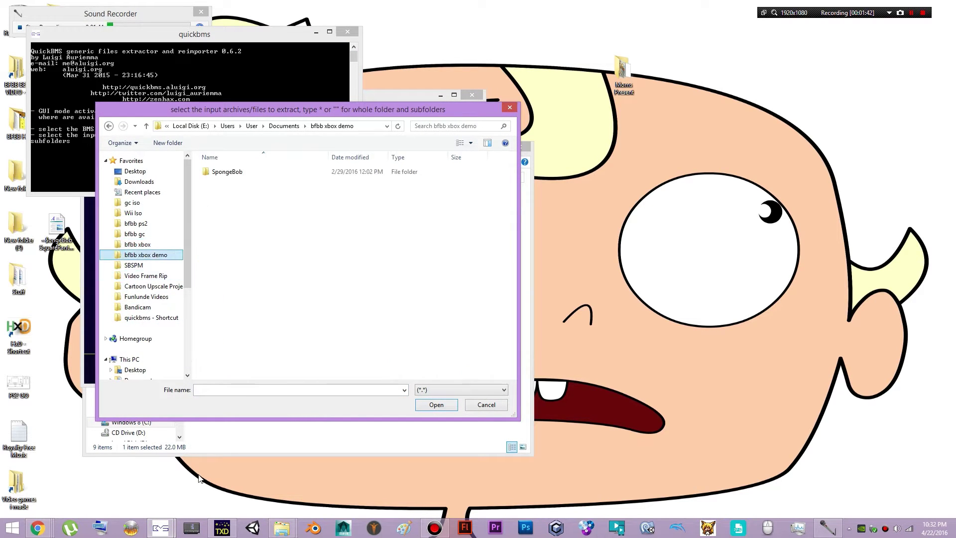
{"action": "double_click", "coordinate": [230, 175]}
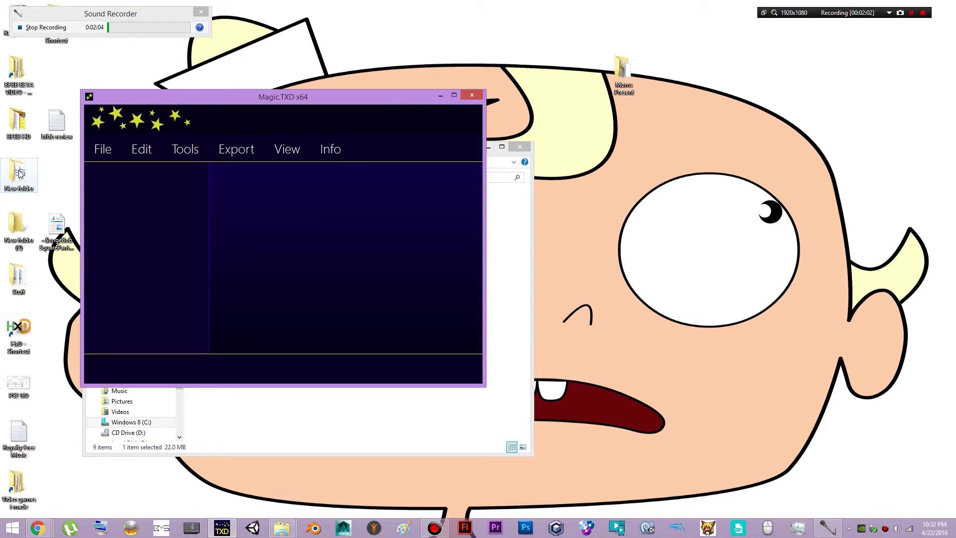
Step: Open a command window in New folder and run ren *.rwtx *.txd
{"action": "right_click", "coordinate": [20, 173]}
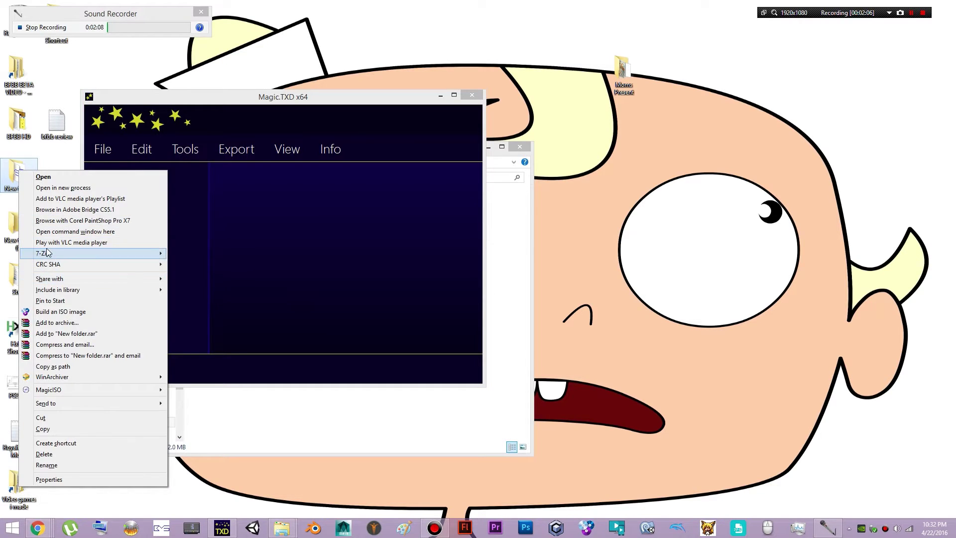
{"action": "left_click", "coordinate": [63, 232]}
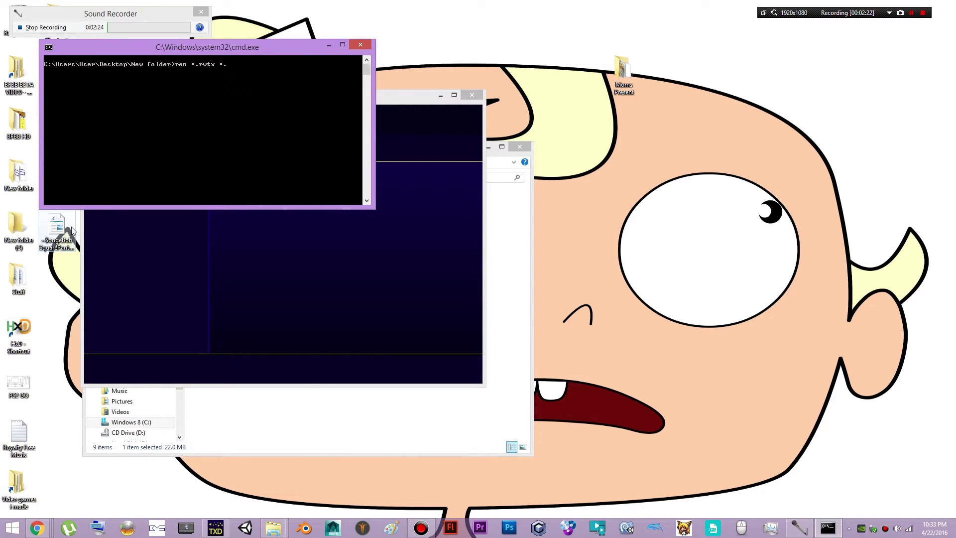
{"action": "key", "text": "Return"}
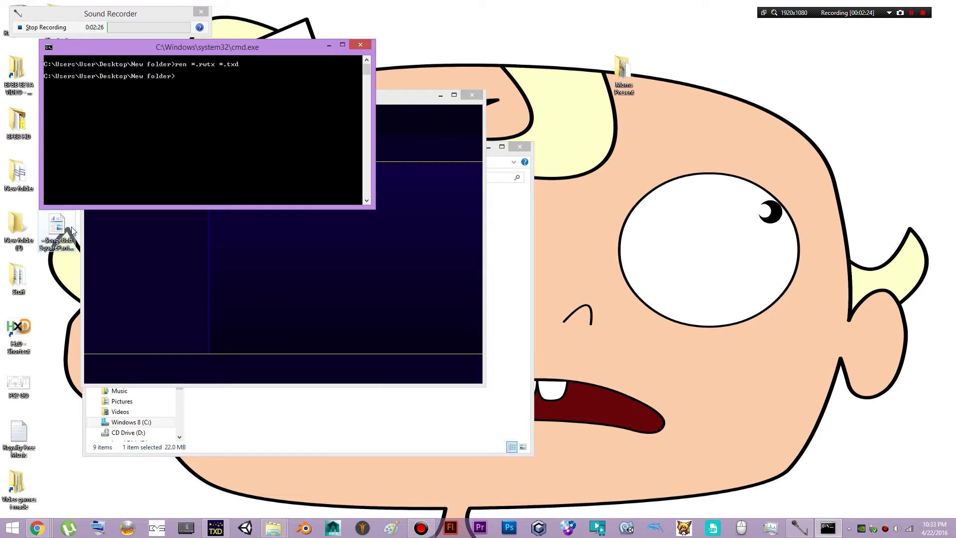
Step: Close cmd and load stunned.RW3.txd from Desktop\New folder into Magic.TXD
{"action": "left_click", "coordinate": [360, 43]}
{"action": "left_click", "coordinate": [102, 149]}
{"action": "left_click", "coordinate": [117, 187]}
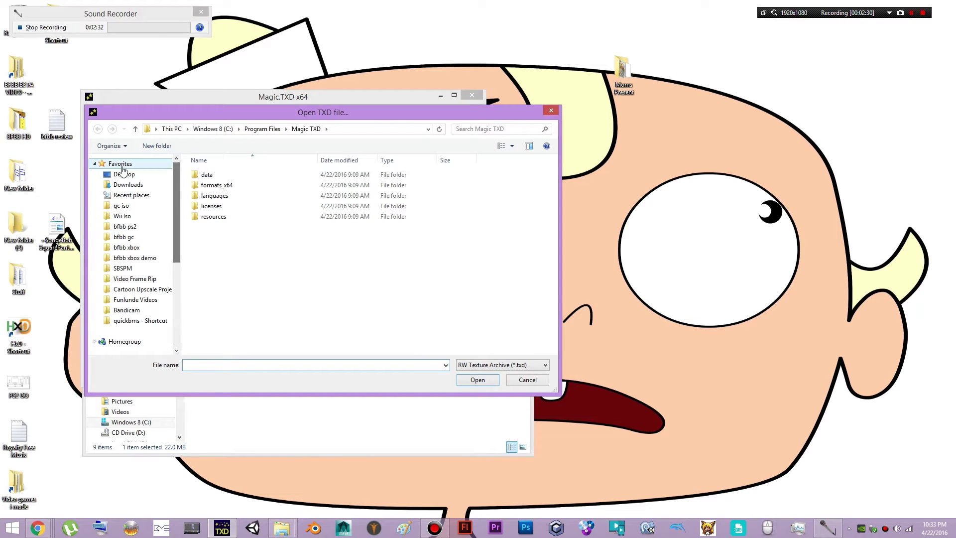
{"action": "left_click", "coordinate": [124, 175]}
{"action": "double_click", "coordinate": [332, 206]}
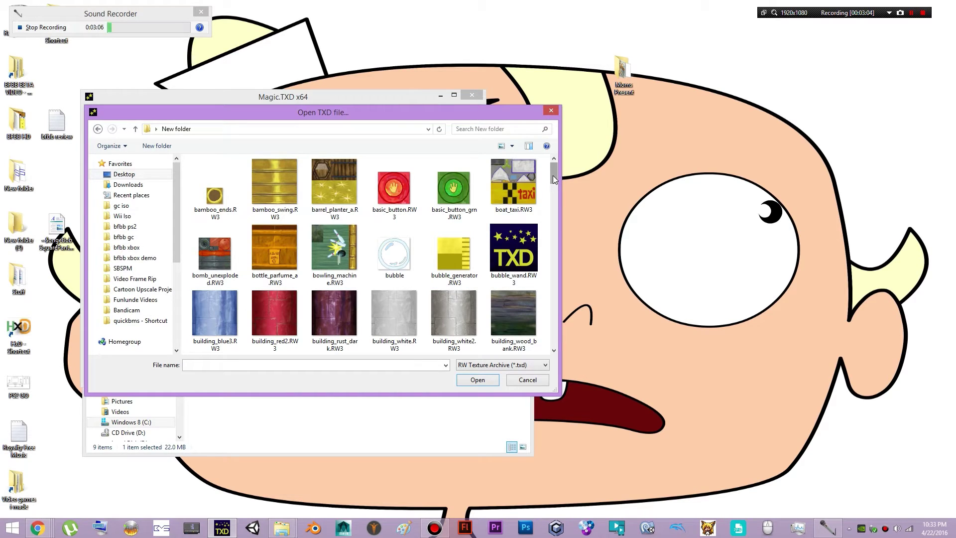
{"action": "left_click_drag", "start_coordinate": [554, 179], "coordinate": [568, 320]}
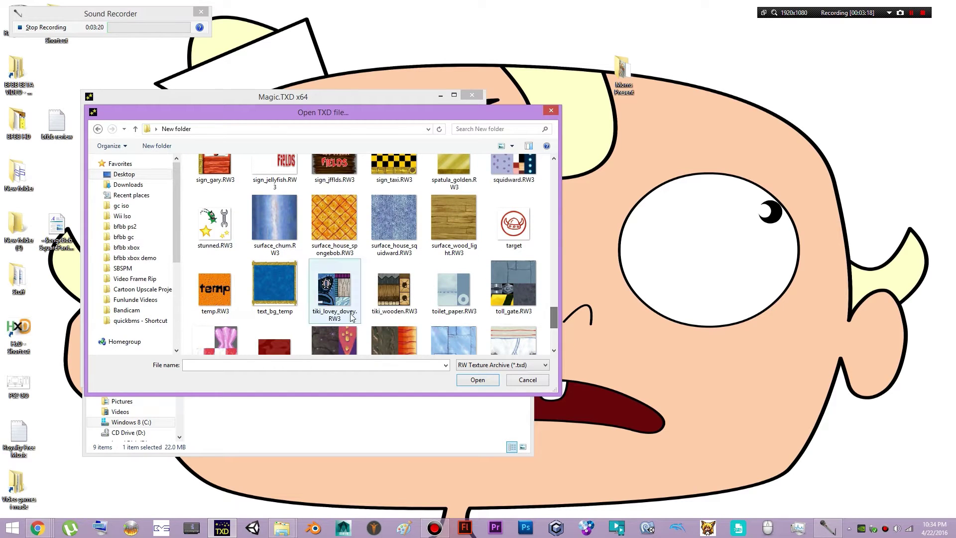
{"action": "double_click", "coordinate": [222, 230]}
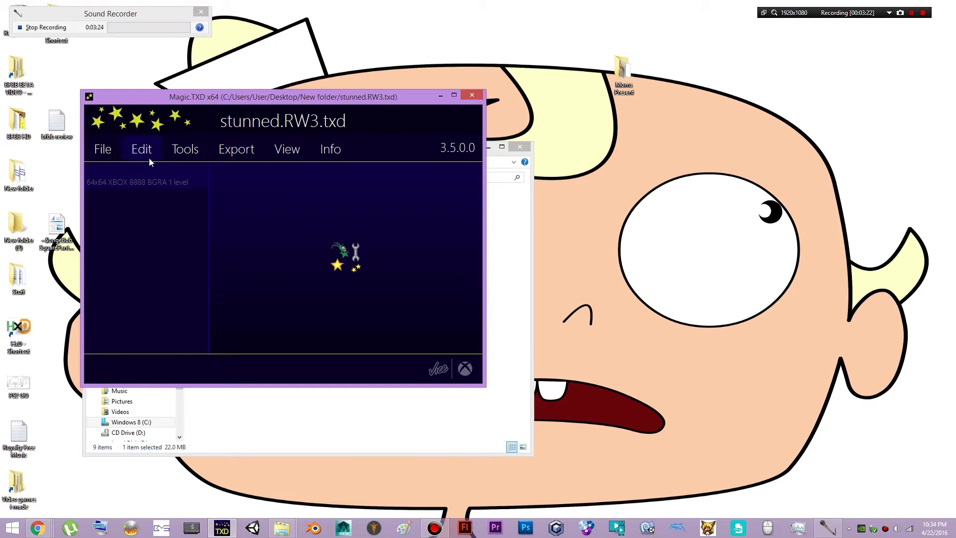
Step: Save the stunned texture as a PNG into Desktop\New folder (2)
{"action": "left_click", "coordinate": [223, 157]}
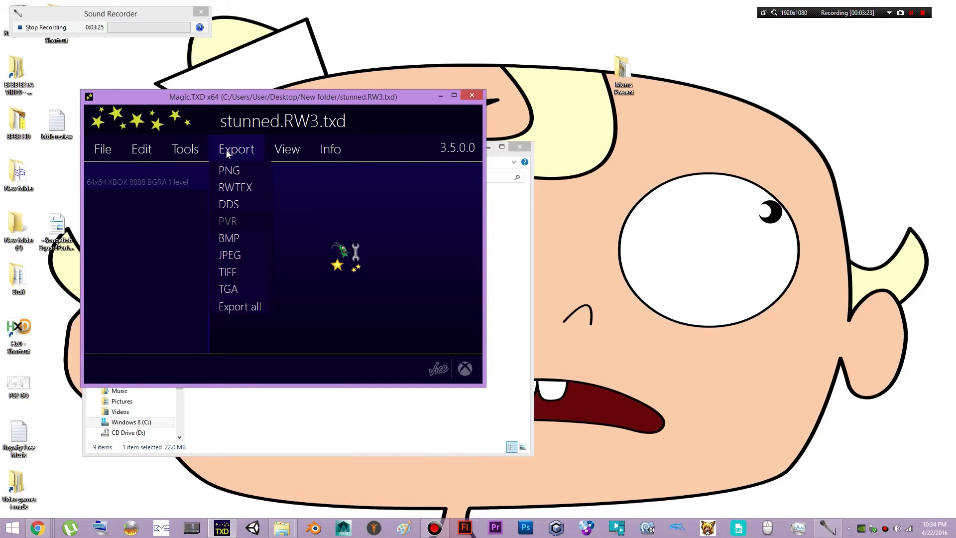
{"action": "left_click", "coordinate": [246, 169]}
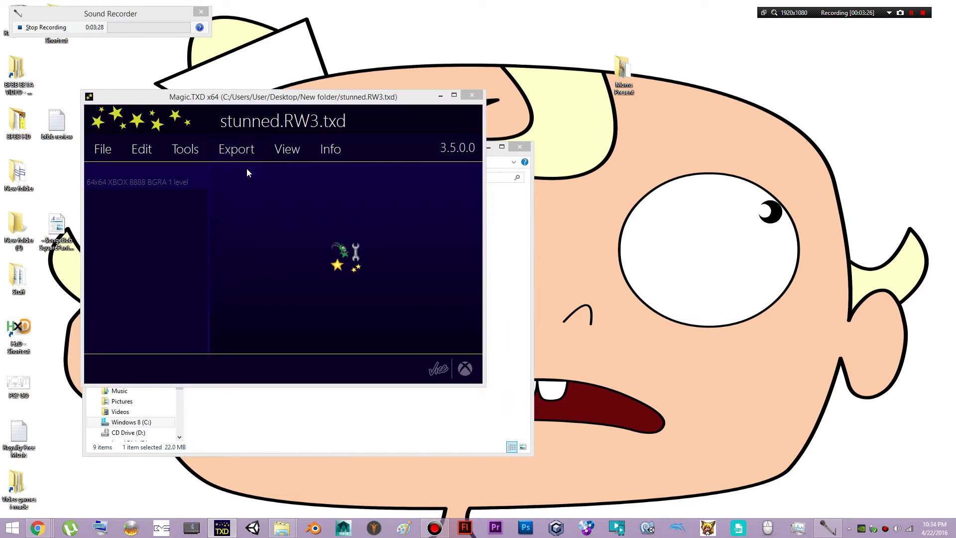
{"action": "left_click_drag", "start_coordinate": [167, 268], "coordinate": [168, 194]}
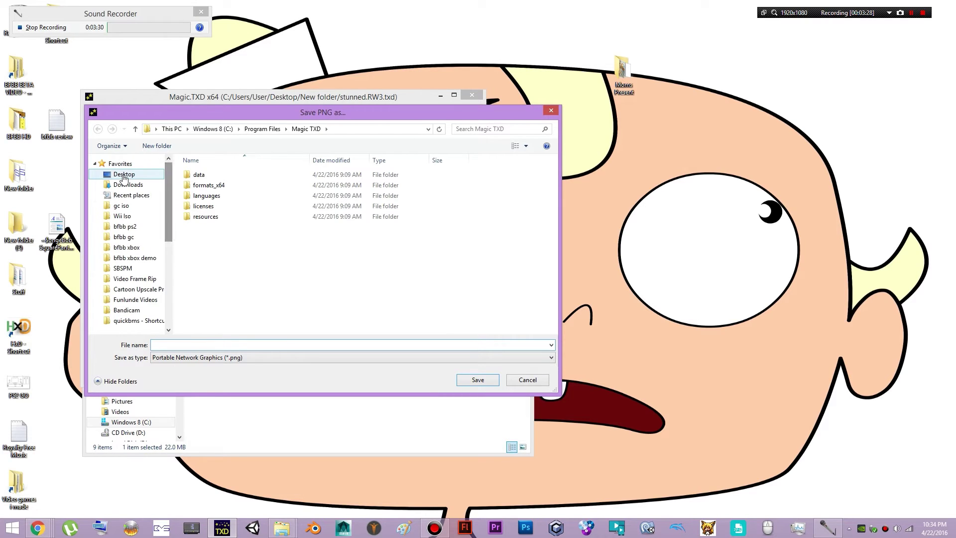
{"action": "left_click", "coordinate": [124, 175]}
{"action": "double_click", "coordinate": [378, 228]}
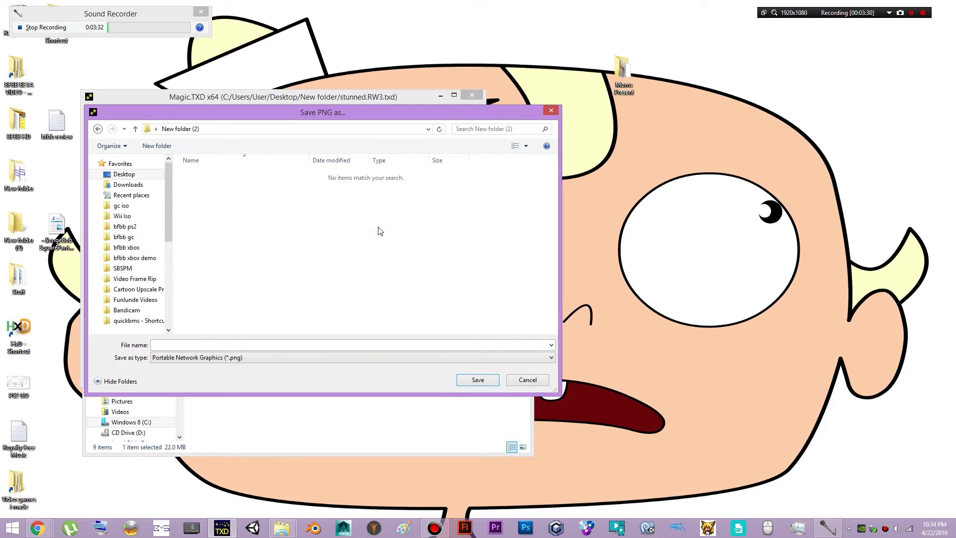
{"action": "left_click", "coordinate": [478, 381]}
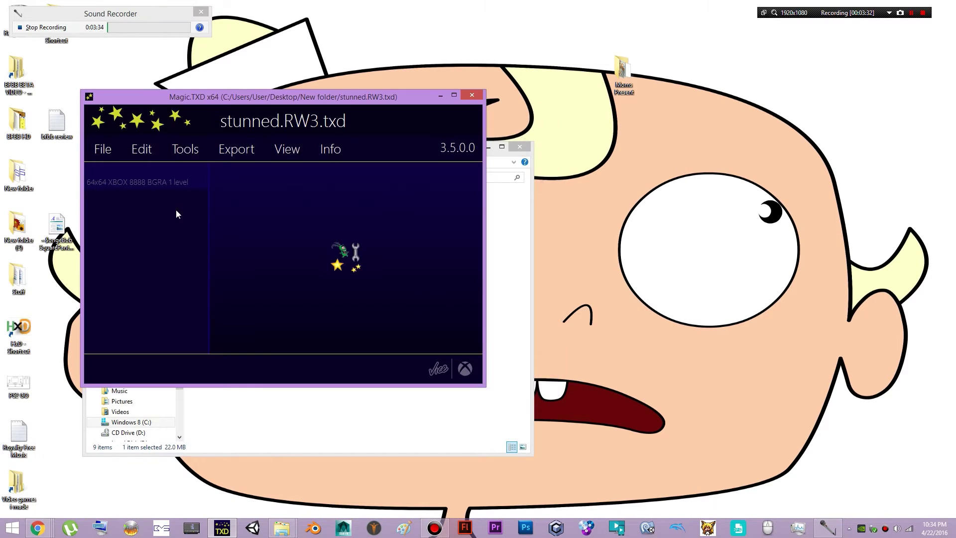
Step: Open New folder (2), preview the exported stunned PNG, and view its file properties
{"action": "double_click", "coordinate": [20, 235]}
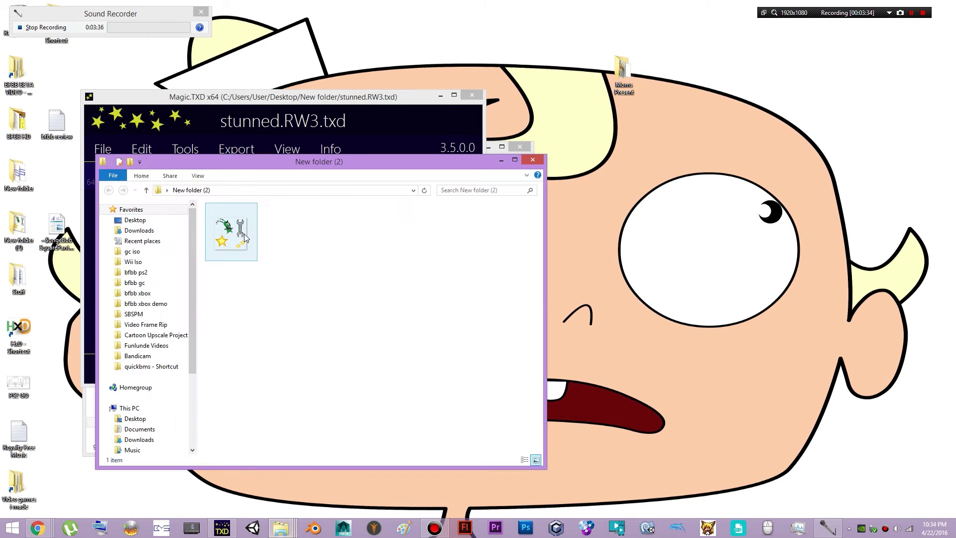
{"action": "double_click", "coordinate": [244, 234]}
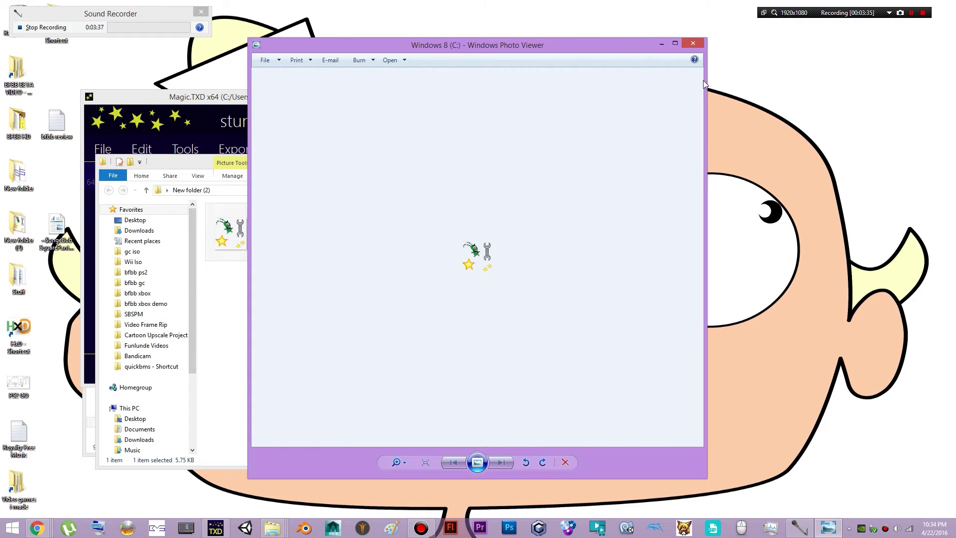
{"action": "scroll", "coordinate": [504, 198], "scroll_direction": "up", "scroll_amount": 5}
{"action": "left_click", "coordinate": [693, 43]}
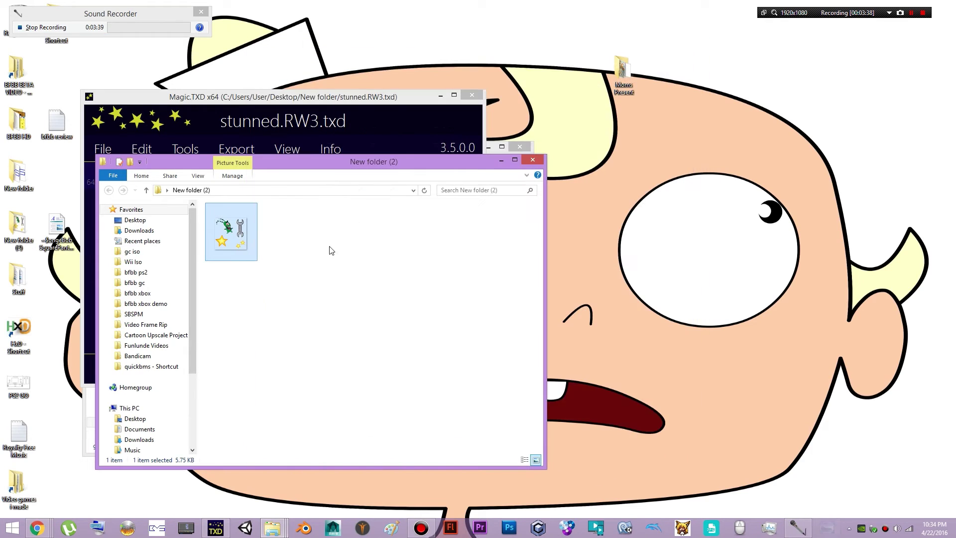
{"action": "right_click", "coordinate": [241, 232]}
{"action": "left_click", "coordinate": [271, 510]}
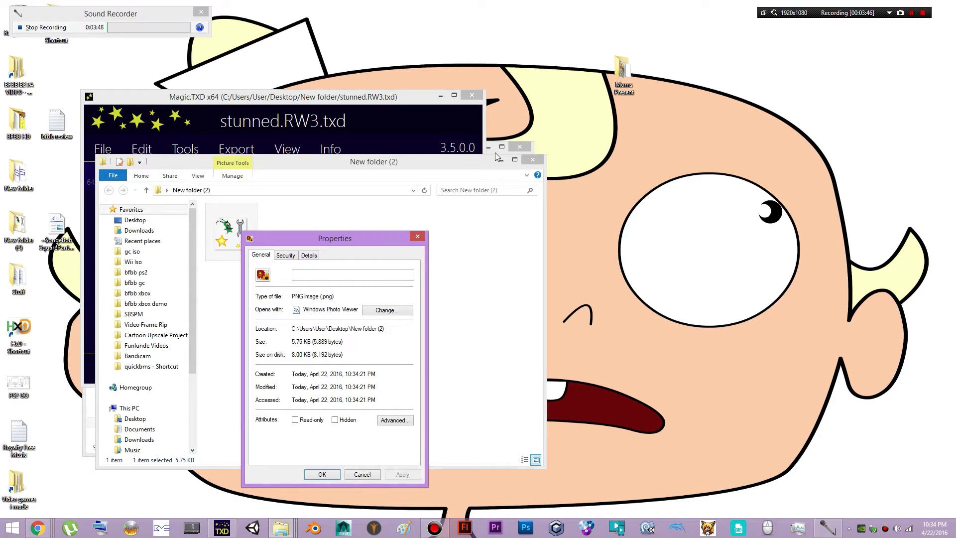
Step: In Magic.TXD's Open dialog, undo to restore stunned, temp and text_bg_temp, then check stunned.RW3's details
{"action": "left_click", "coordinate": [359, 124]}
{"action": "left_click", "coordinate": [103, 150]}
{"action": "left_click", "coordinate": [107, 188]}
{"action": "scroll", "coordinate": [287, 315], "scroll_direction": "down", "scroll_amount": 5}
{"action": "scroll", "coordinate": [286, 317], "scroll_direction": "down", "scroll_amount": 10}
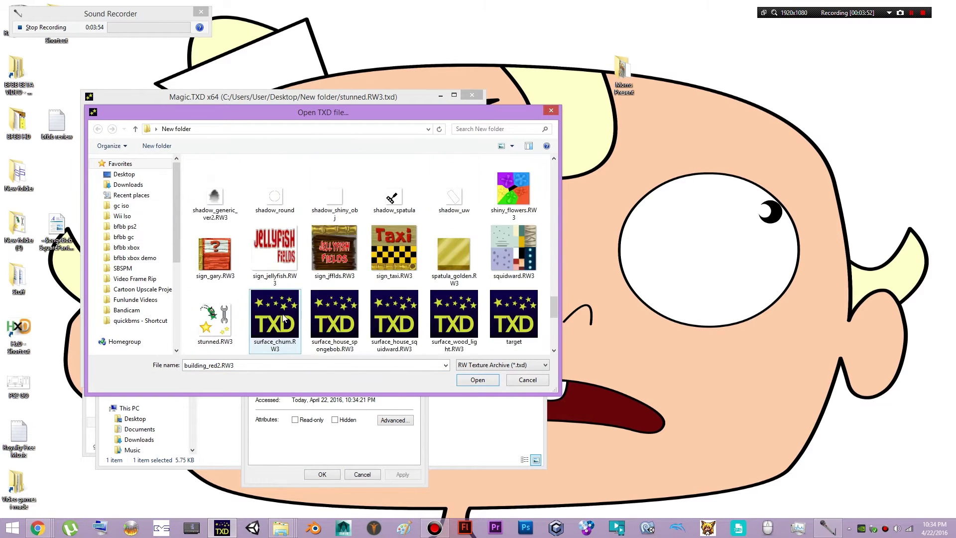
{"action": "scroll", "coordinate": [282, 317], "scroll_direction": "down", "scroll_amount": 3}
{"action": "right_click", "coordinate": [199, 172]}
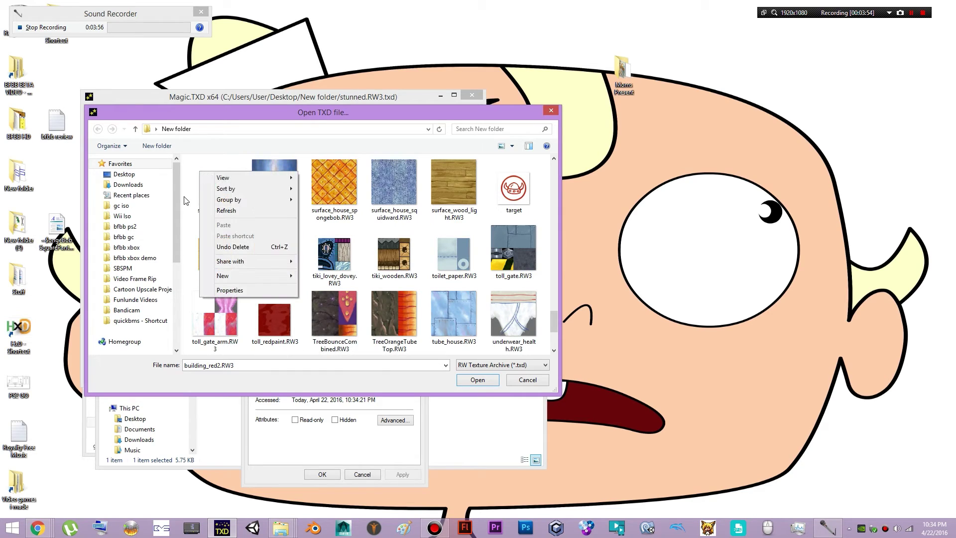
{"action": "key", "text": "ctrl+z"}
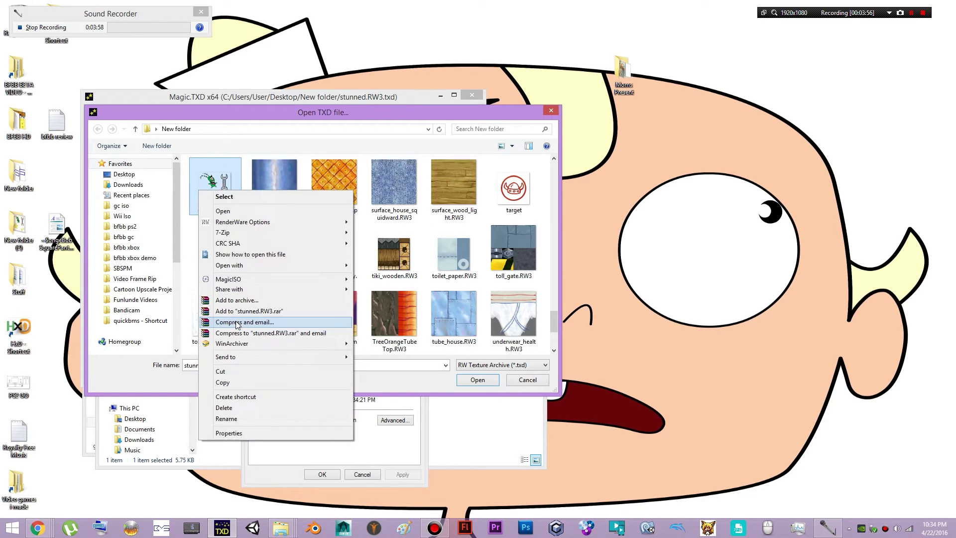
{"action": "left_click", "coordinate": [240, 432]}
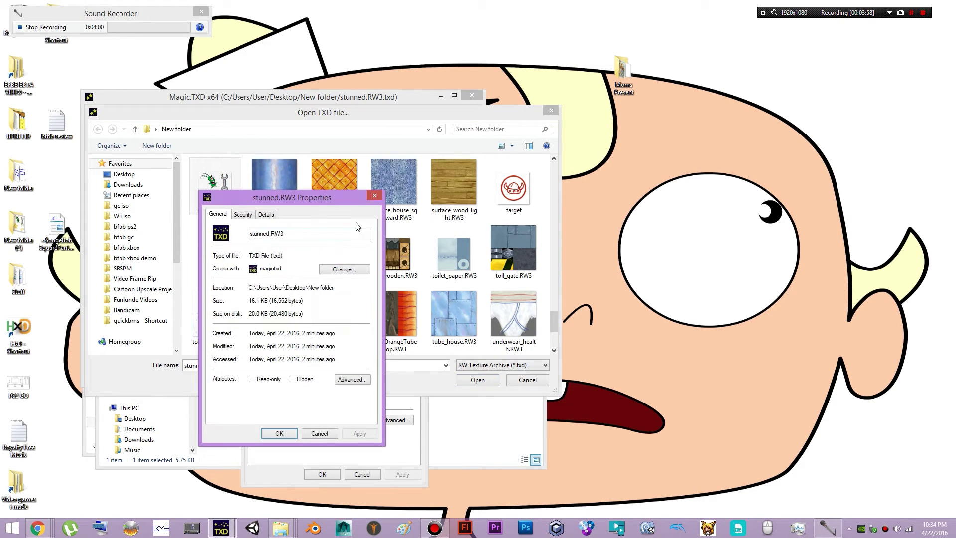
{"action": "left_click", "coordinate": [375, 196]}
Step: Close the Open dialog and PNG properties, then delete the exported PNG from New folder (2)
{"action": "left_click", "coordinate": [550, 110]}
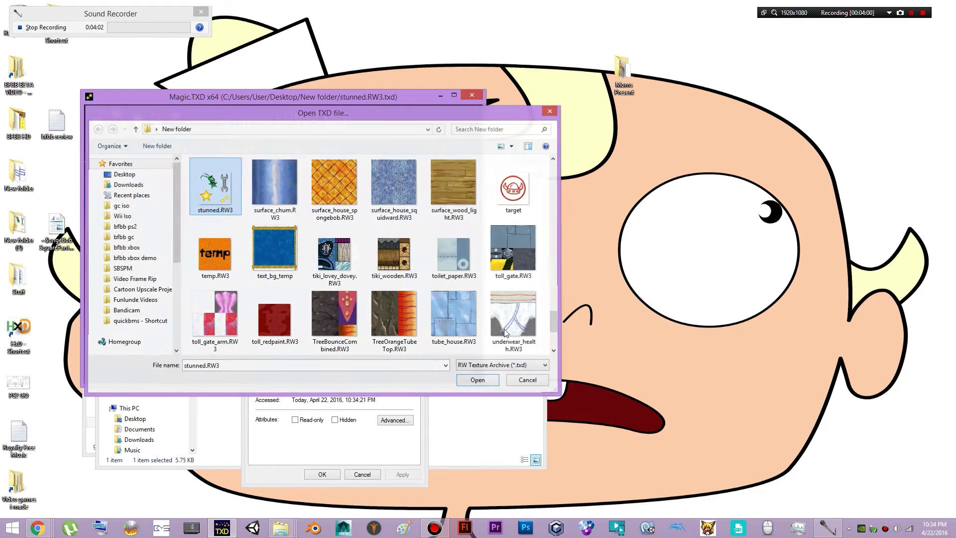
{"action": "left_click", "coordinate": [391, 448]}
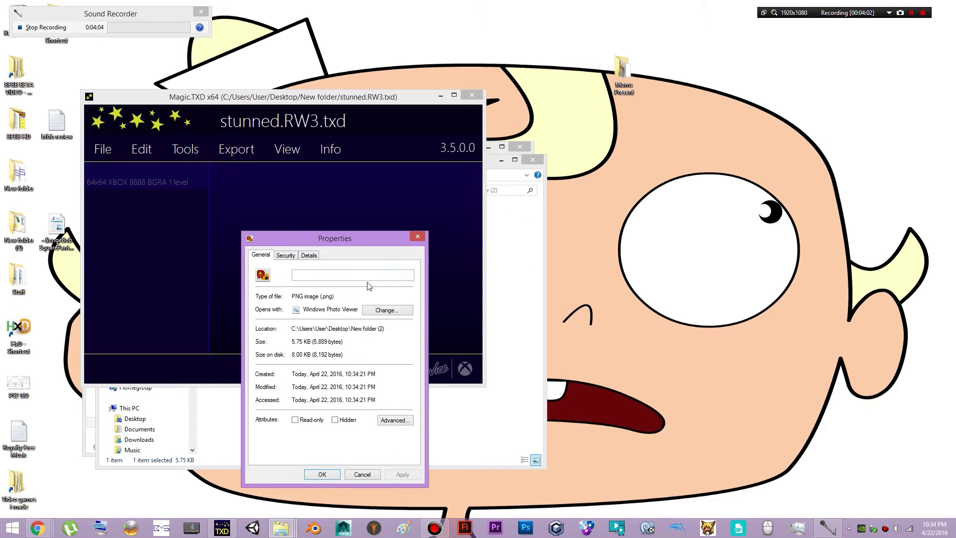
{"action": "left_click", "coordinate": [417, 237]}
{"action": "left_click", "coordinate": [502, 318]}
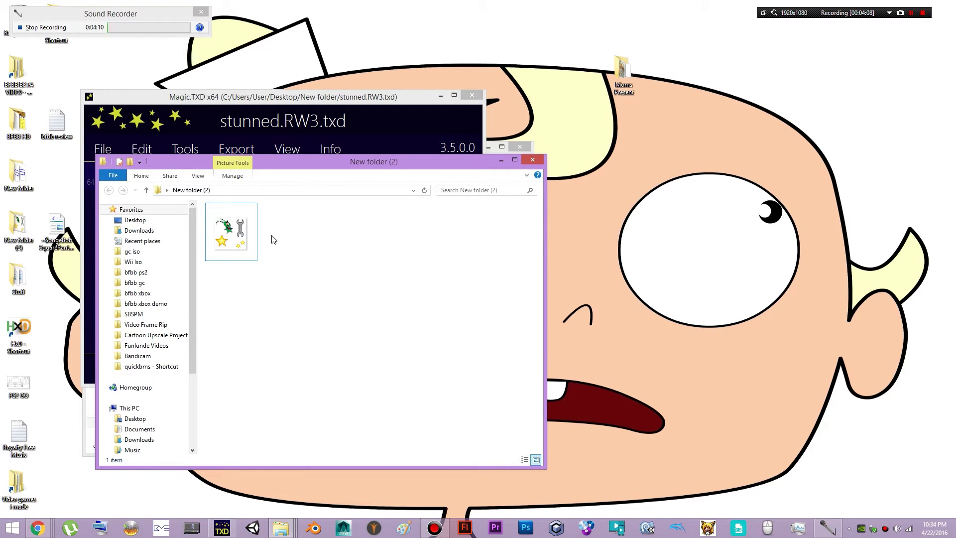
{"action": "left_click", "coordinate": [256, 241]}
{"action": "key", "text": "Delete"}
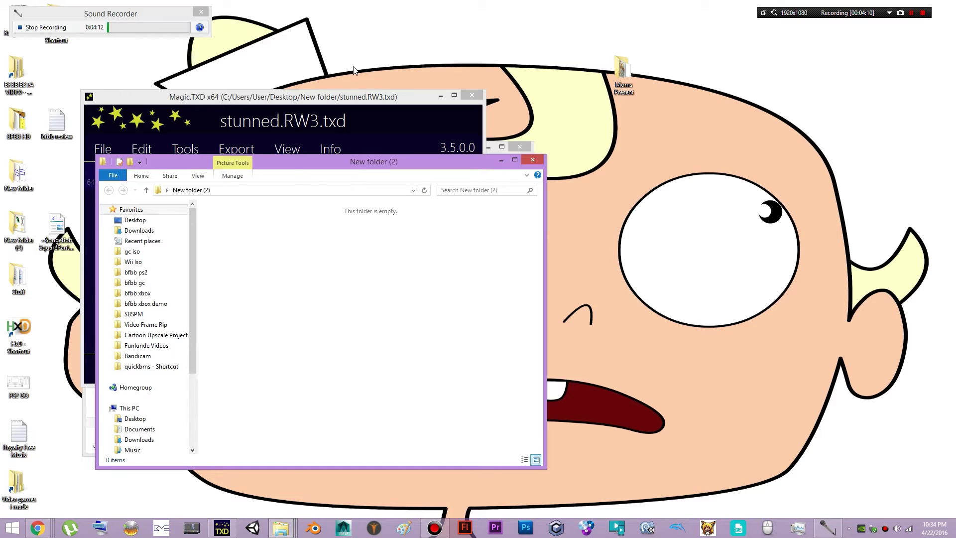
Step: Run Mass export with game root New folder, output root New folder (2), and PNG format
{"action": "left_click", "coordinate": [376, 116]}
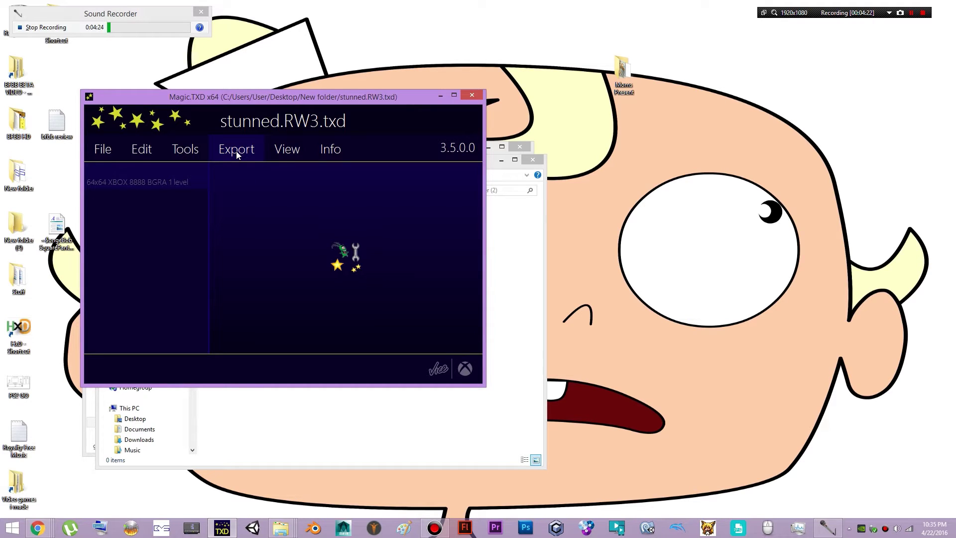
{"action": "mouse_move", "coordinate": [176, 152]}
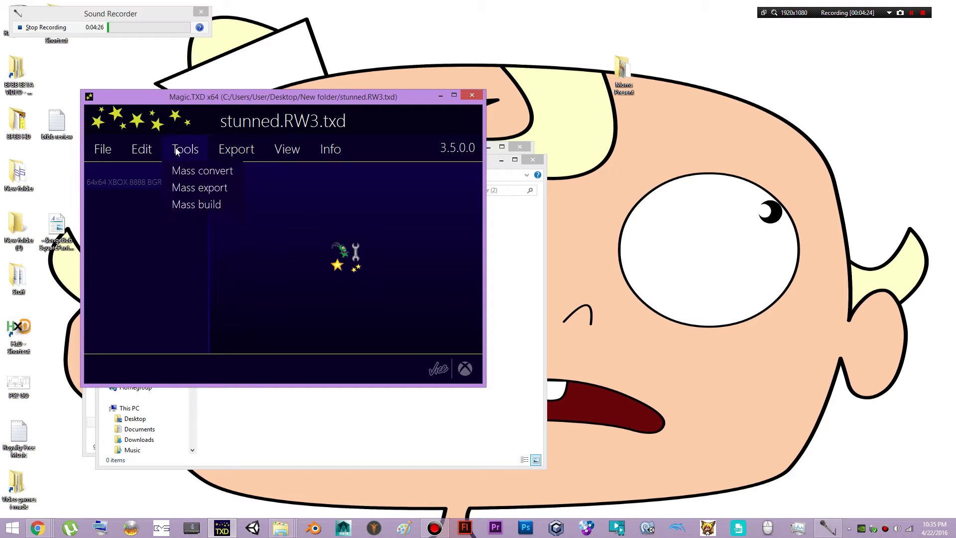
{"action": "left_click", "coordinate": [199, 188]}
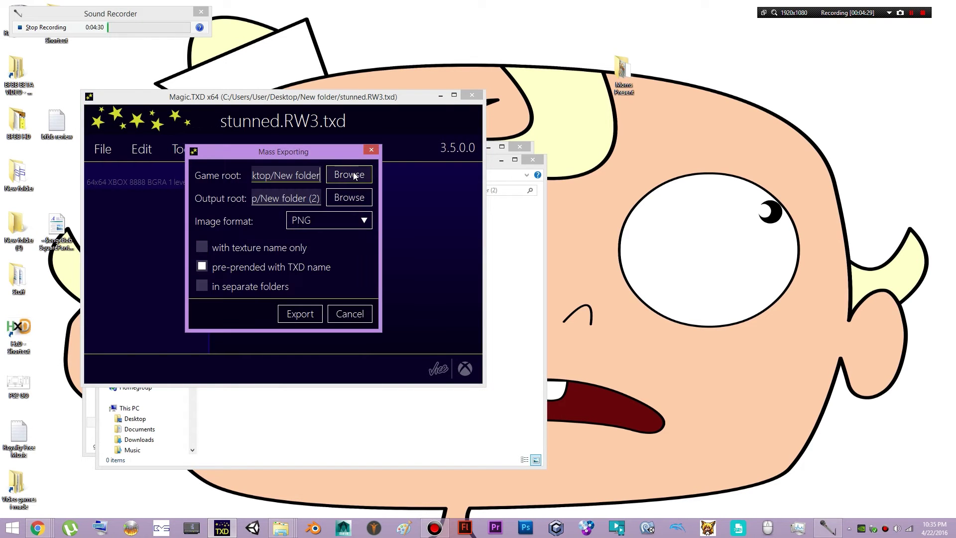
{"action": "left_click", "coordinate": [354, 175]}
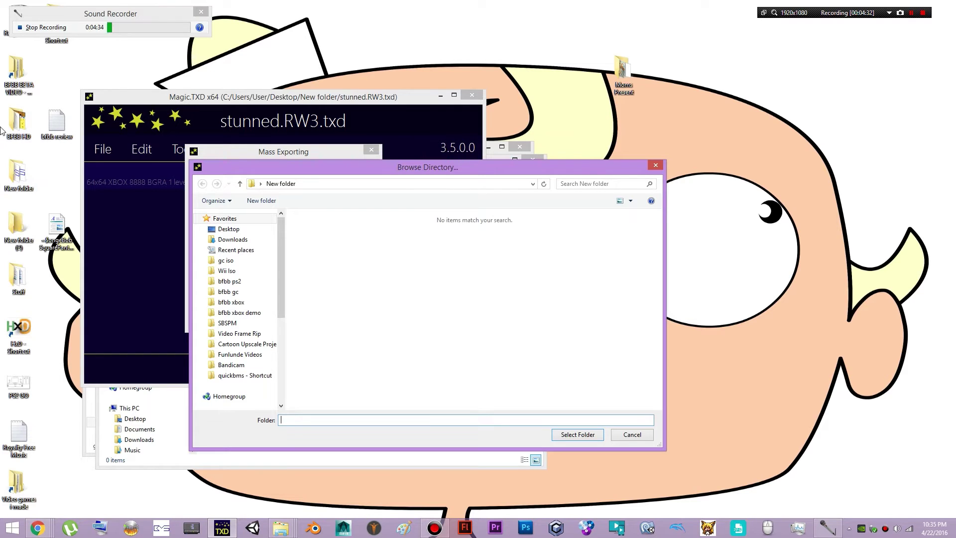
{"action": "left_click", "coordinate": [577, 434]}
{"action": "left_click", "coordinate": [345, 194]}
{"action": "left_click", "coordinate": [577, 435]}
{"action": "left_click", "coordinate": [337, 227]}
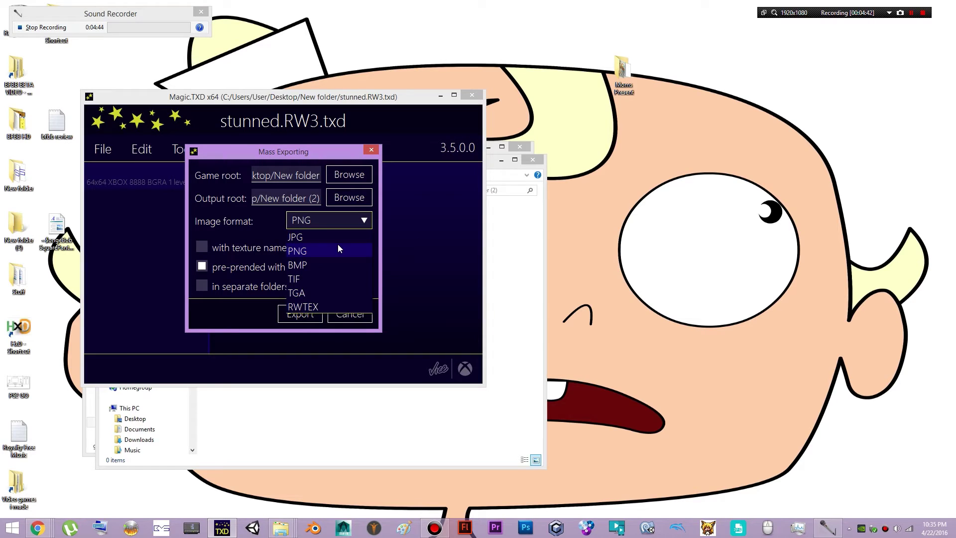
{"action": "left_click", "coordinate": [338, 246]}
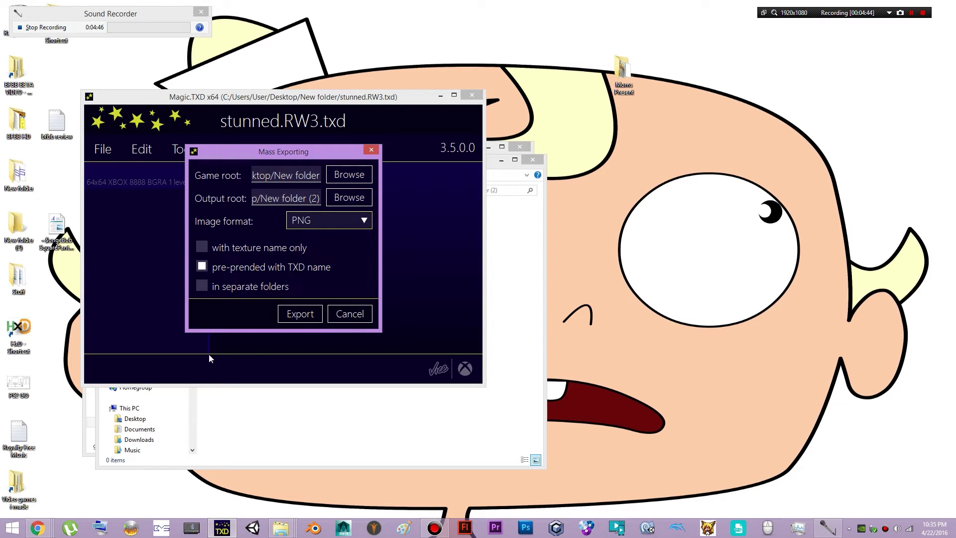
{"action": "left_click", "coordinate": [301, 315]}
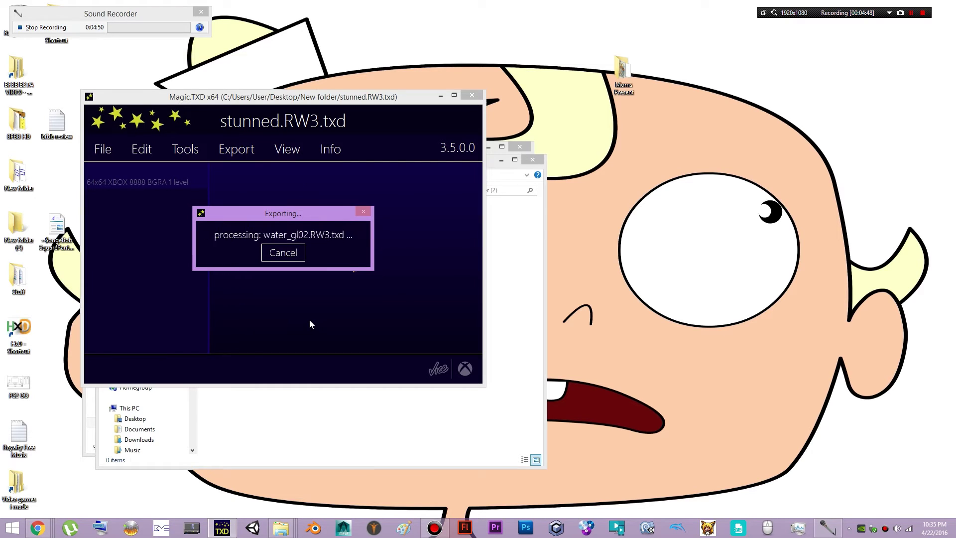
Step: Browse the exported PNGs in New folder (2) and check boat_taxi.RW3_'s file properties
{"action": "left_click", "coordinate": [541, 213]}
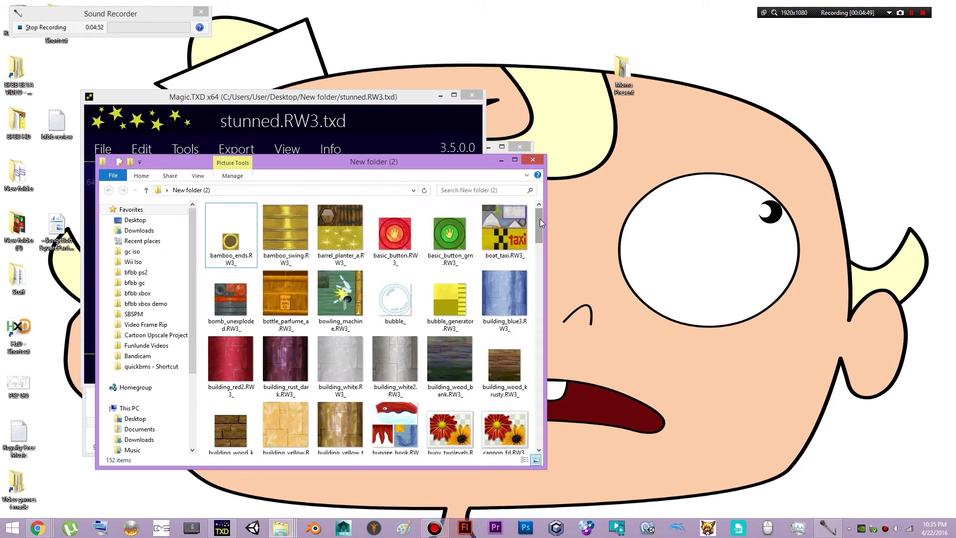
{"action": "right_click", "coordinate": [500, 209]}
{"action": "left_click", "coordinate": [518, 511]}
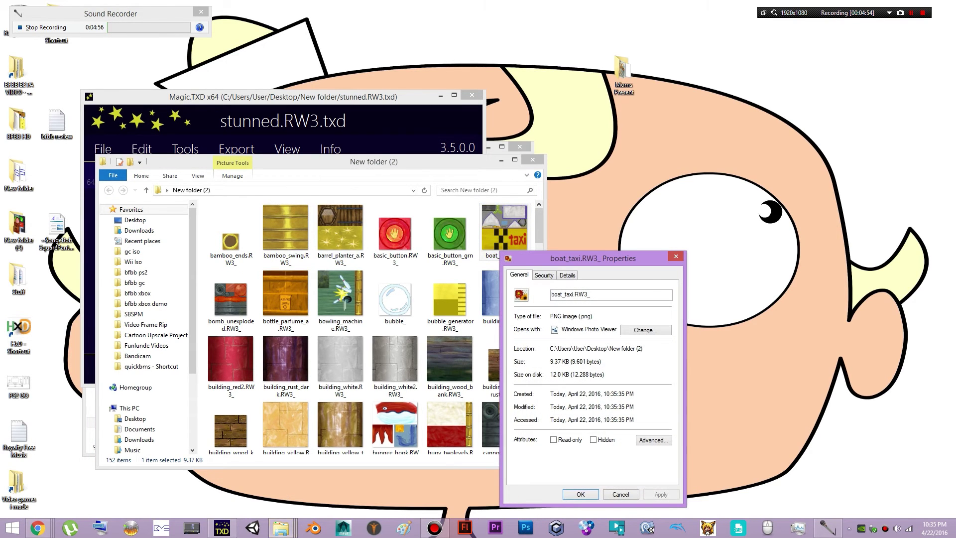
{"action": "left_click", "coordinate": [674, 257]}
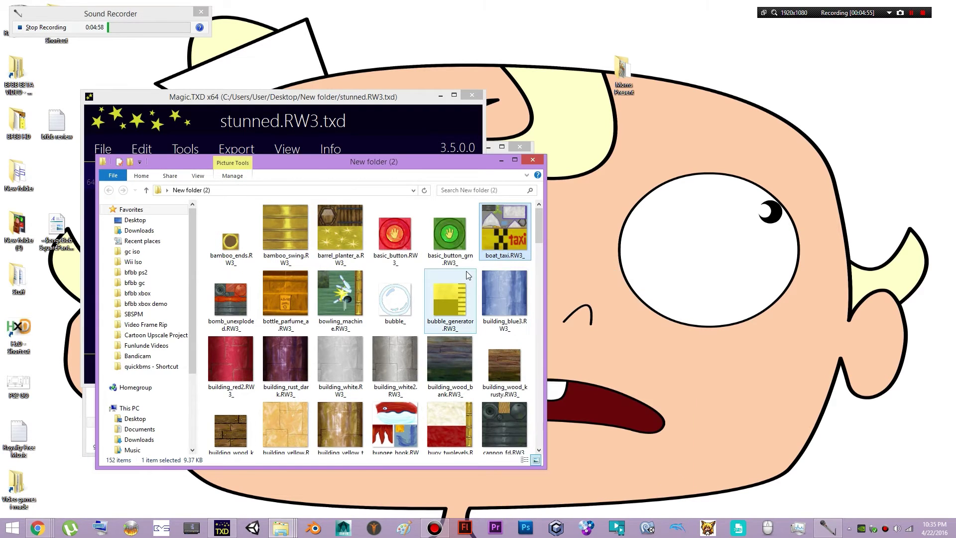
{"action": "left_click", "coordinate": [479, 269]}
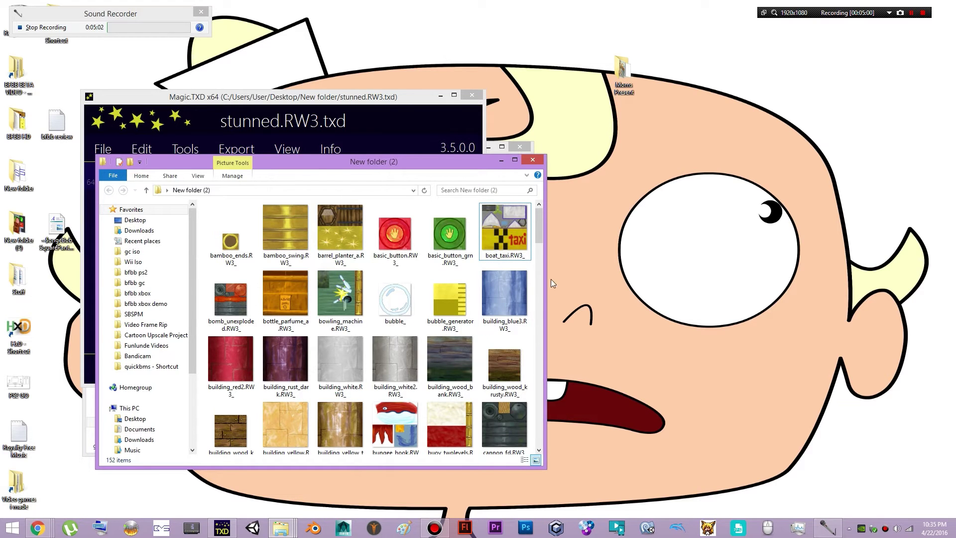
{"action": "scroll", "coordinate": [537, 237], "scroll_direction": "down", "scroll_amount": 10}
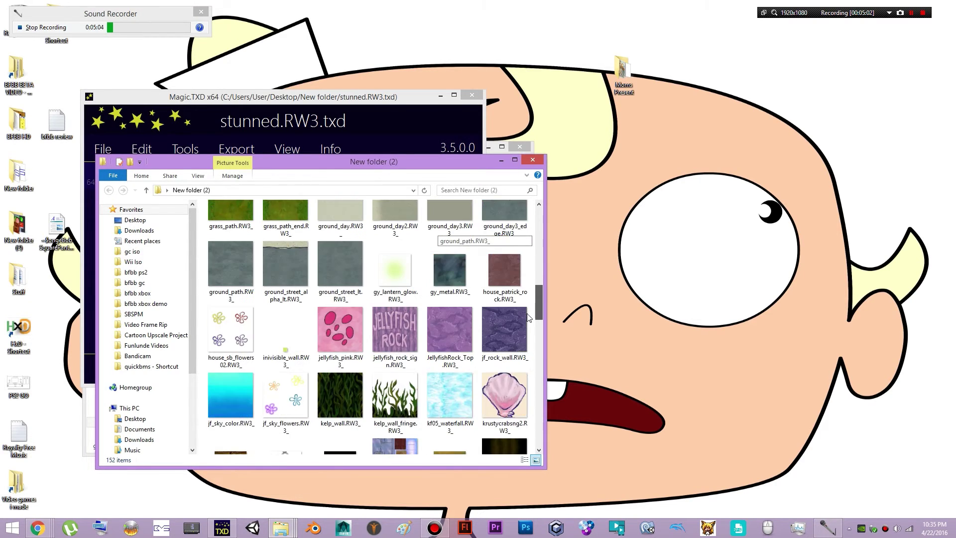
{"action": "scroll", "coordinate": [513, 392], "scroll_direction": "down", "scroll_amount": 10}
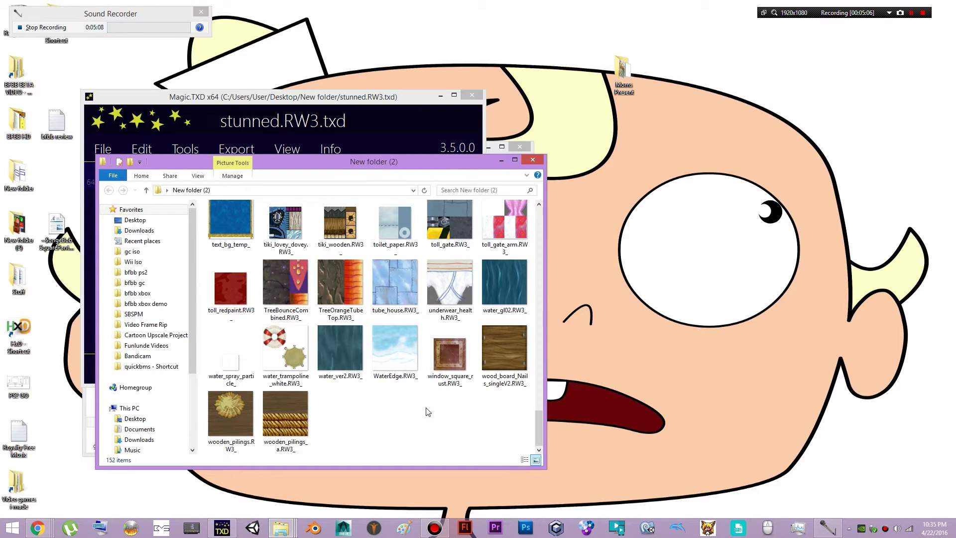
{"action": "scroll", "coordinate": [448, 422], "scroll_direction": "up", "scroll_amount": 1}
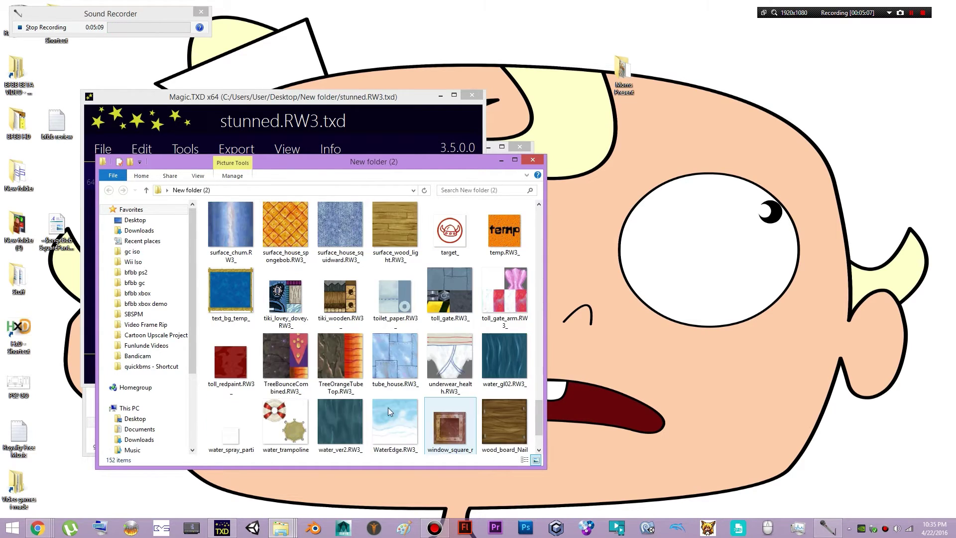
Step: Preview the exported text_bg_temp_ and temp.RW3_ images, then close them and deselect
{"action": "double_click", "coordinate": [243, 293]}
{"action": "scroll", "coordinate": [576, 297], "scroll_direction": "up", "scroll_amount": 3}
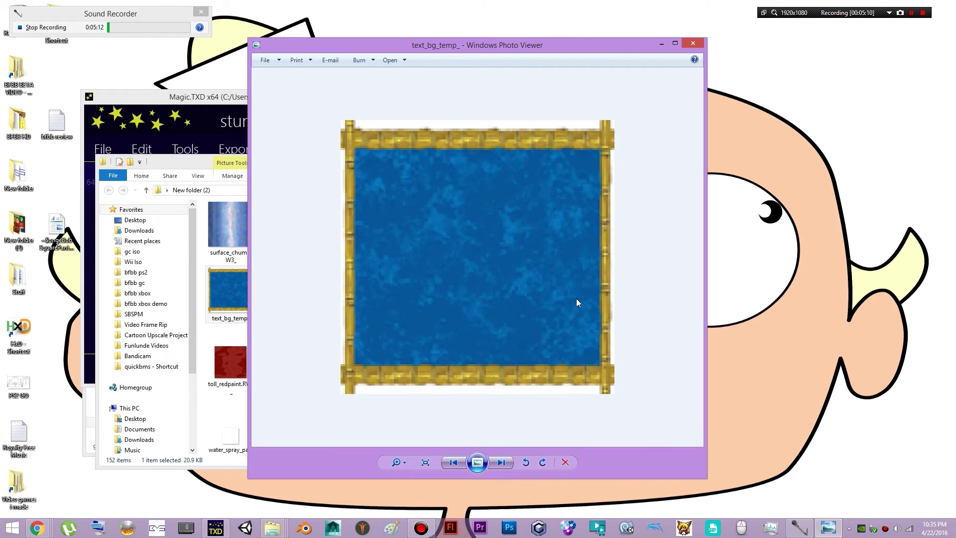
{"action": "scroll", "coordinate": [480, 217], "scroll_direction": "down", "scroll_amount": 3}
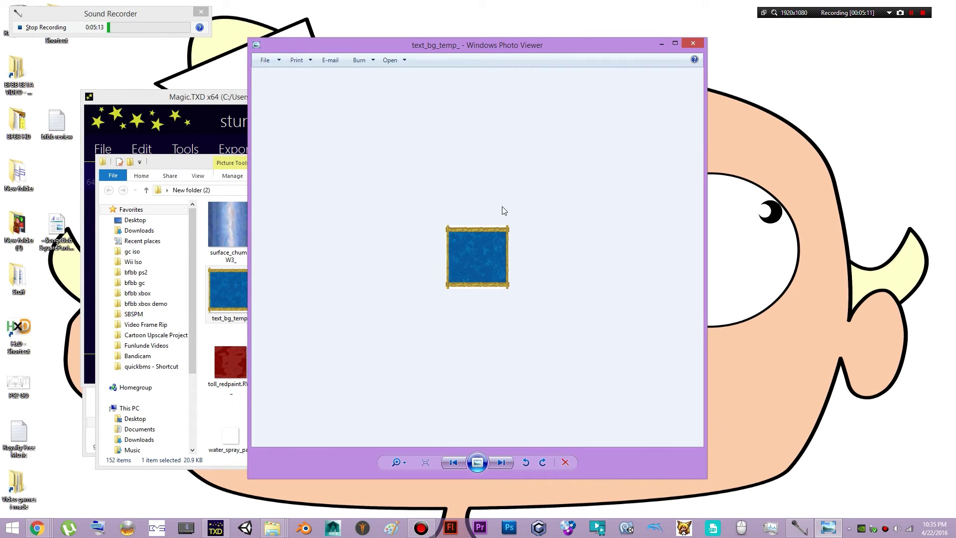
{"action": "left_click", "coordinate": [689, 44]}
{"action": "scroll", "coordinate": [467, 304], "scroll_direction": "up", "scroll_amount": 3}
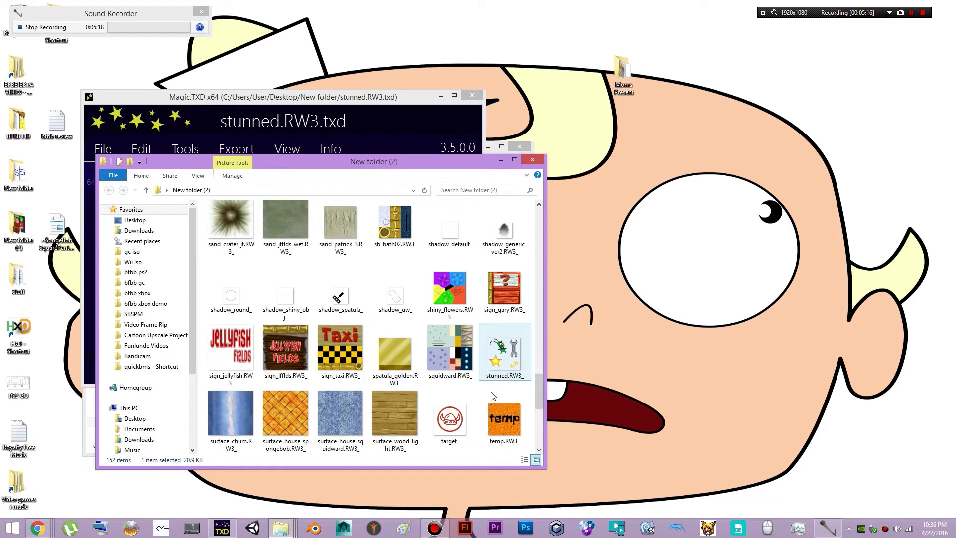
{"action": "double_click", "coordinate": [502, 412]}
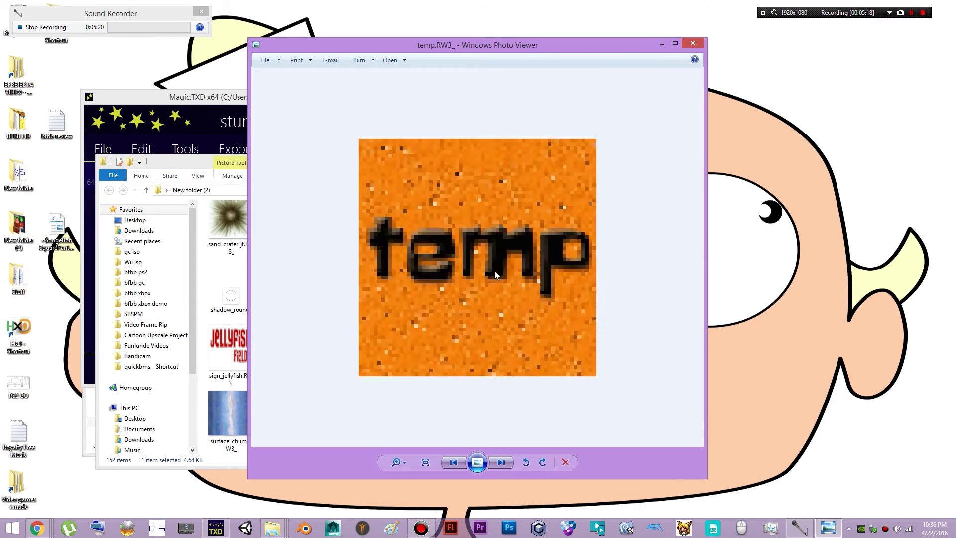
{"action": "left_click", "coordinate": [692, 44]}
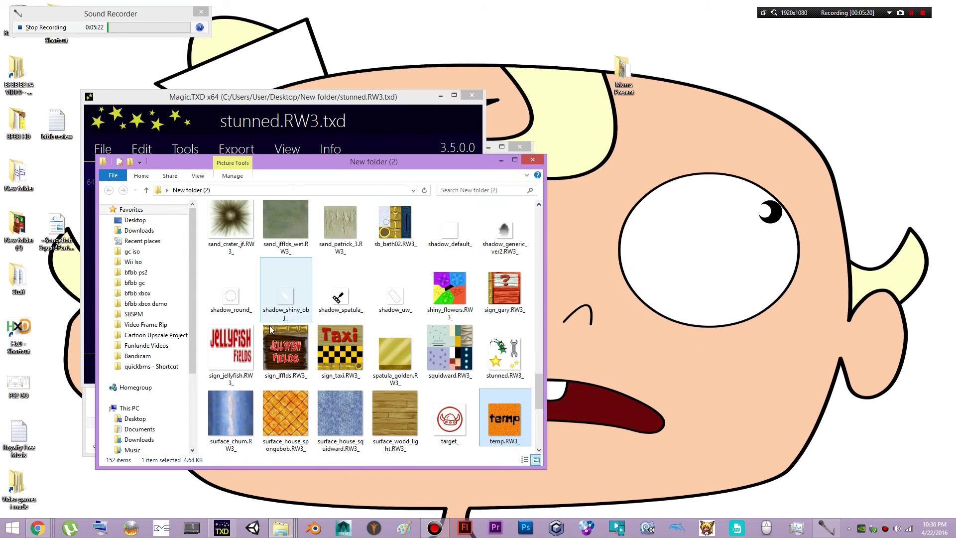
{"action": "left_click", "coordinate": [202, 322]}
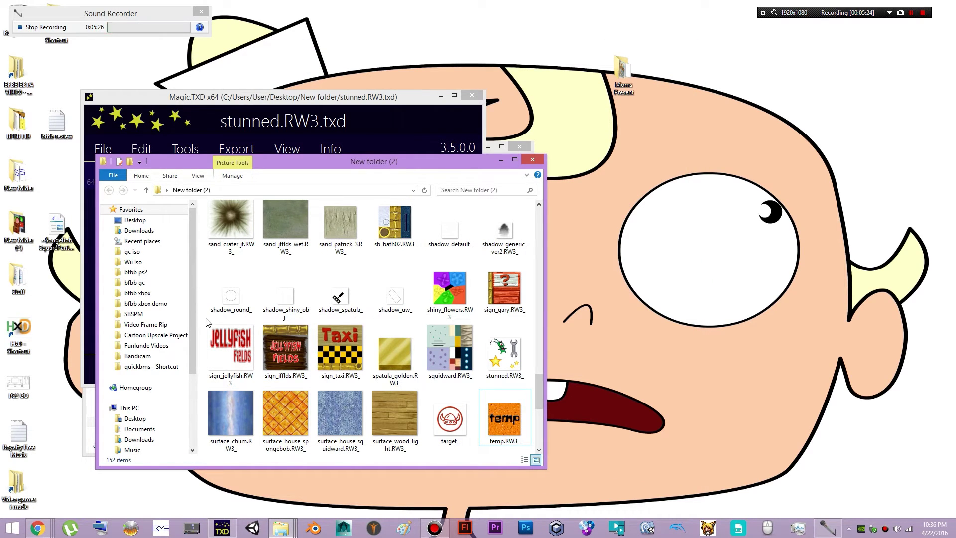
{"action": "scroll", "coordinate": [208, 322], "scroll_direction": "up", "scroll_amount": 3}
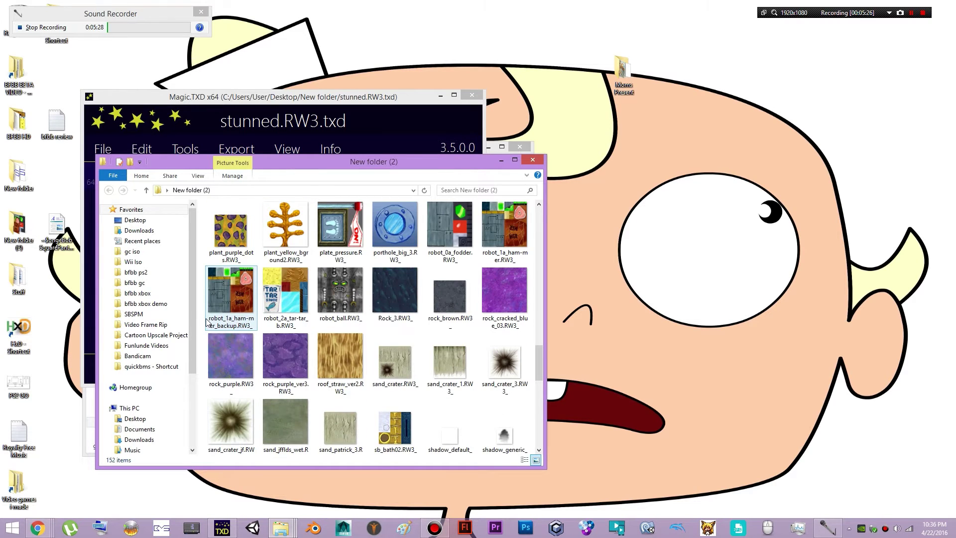
{"action": "scroll", "coordinate": [207, 322], "scroll_direction": "up", "scroll_amount": 5}
{"action": "scroll", "coordinate": [206, 322], "scroll_direction": "down", "scroll_amount": 4}
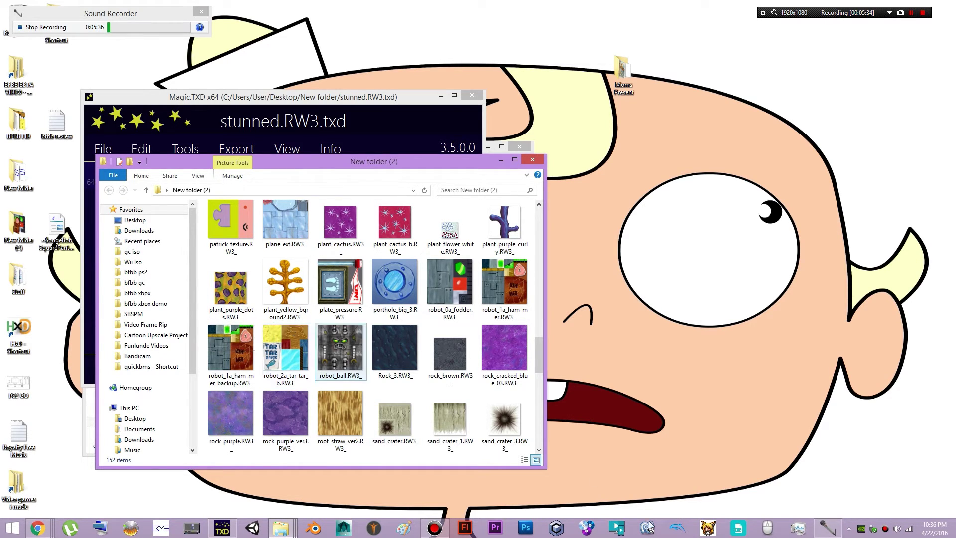
Step: Preview the robot_1a_ham-mer texture images, close the viewer, and return to the list top
{"action": "mouse_move", "coordinate": [514, 355]}
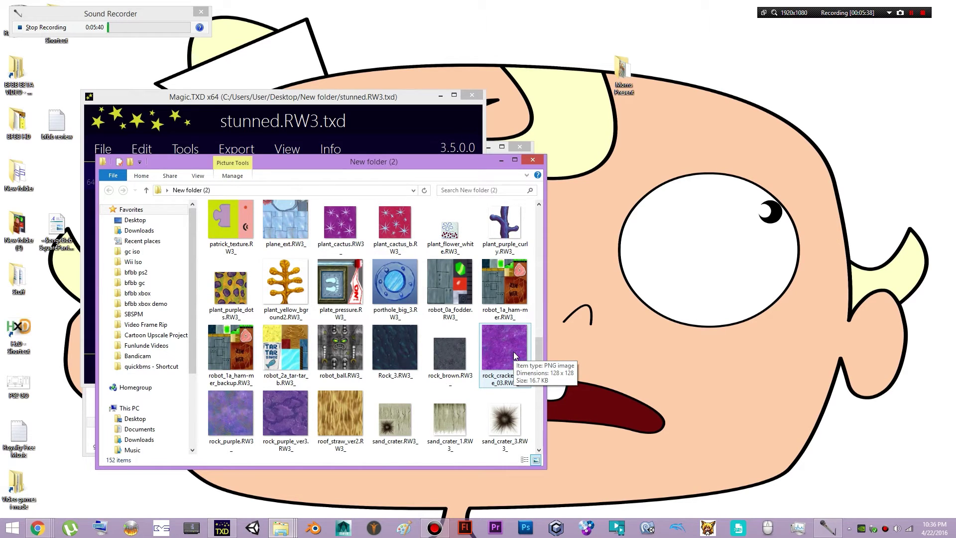
{"action": "double_click", "coordinate": [492, 274]}
{"action": "double_click", "coordinate": [230, 349]}
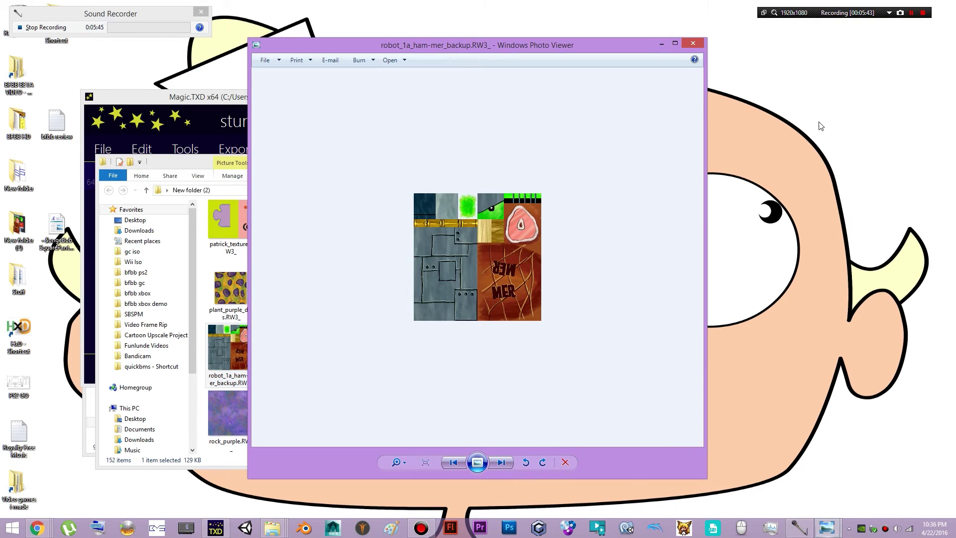
{"action": "left_click", "coordinate": [694, 44]}
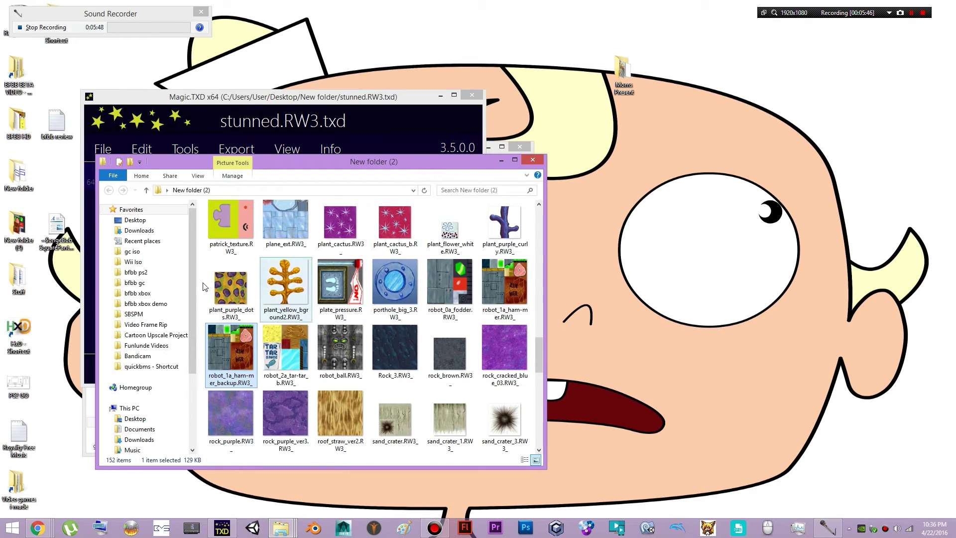
{"action": "left_click", "coordinate": [202, 282]}
{"action": "scroll", "coordinate": [204, 278], "scroll_direction": "up", "scroll_amount": 15}
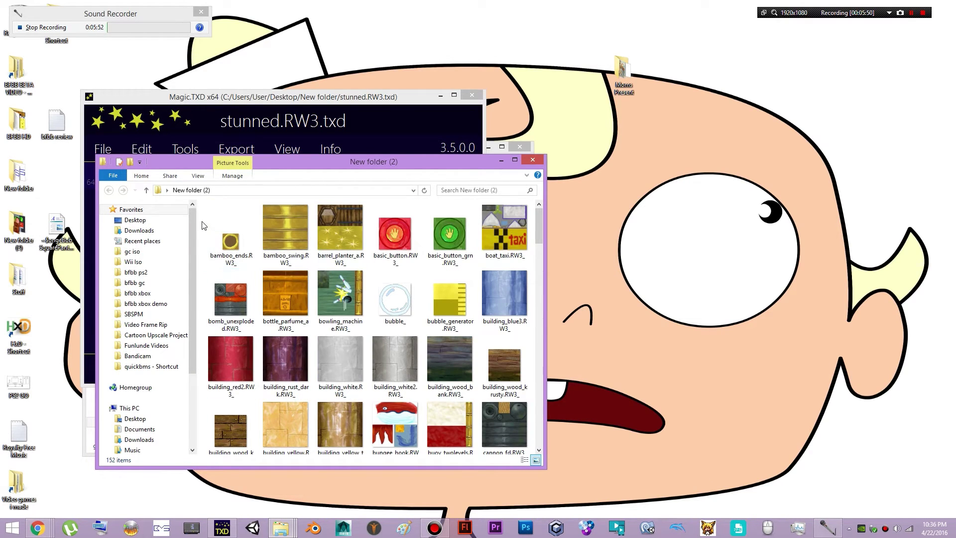
Step: Delete all exported PNGs from New folder (2) and all 560 files from New folder
{"action": "left_click_drag", "start_coordinate": [203, 219], "coordinate": [520, 455]}
{"action": "key", "text": "Delete"}
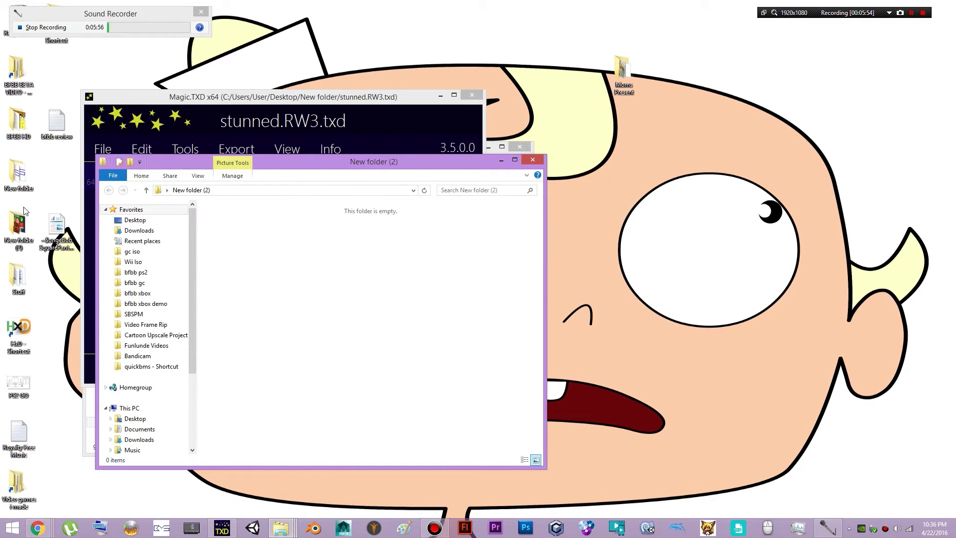
{"action": "double_click", "coordinate": [18, 173]}
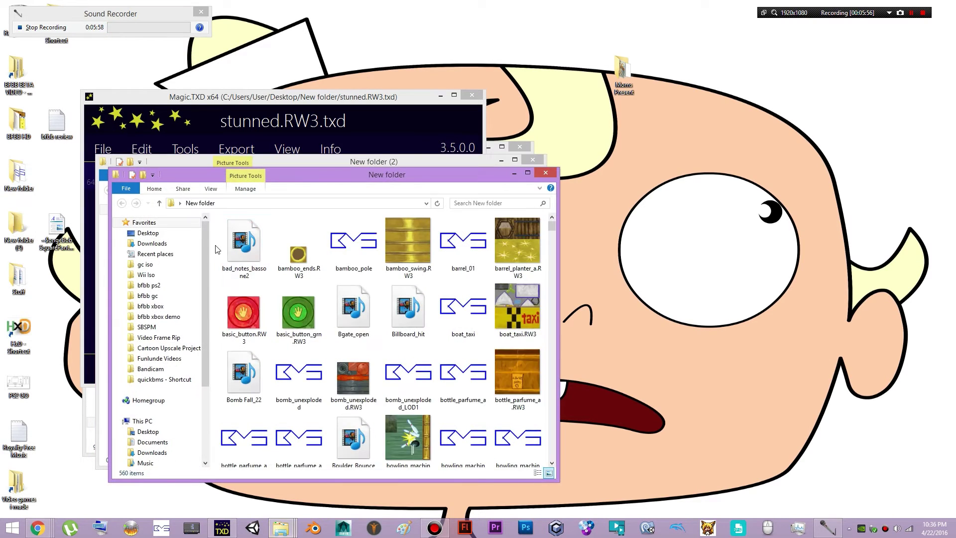
{"action": "left_click", "coordinate": [225, 264]}
{"action": "key", "text": "ctrl+a"}
{"action": "scroll", "coordinate": [386, 339], "scroll_direction": "down", "scroll_amount": 15}
{"action": "scroll", "coordinate": [386, 339], "scroll_direction": "down", "scroll_amount": 20}
{"action": "scroll", "coordinate": [386, 338], "scroll_direction": "down", "scroll_amount": 3}
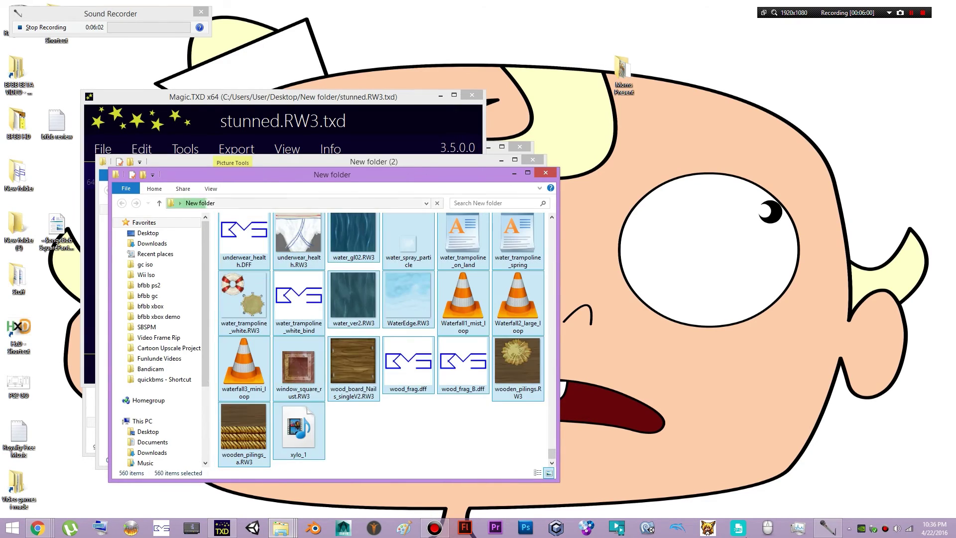
{"action": "key", "text": "Delete"}
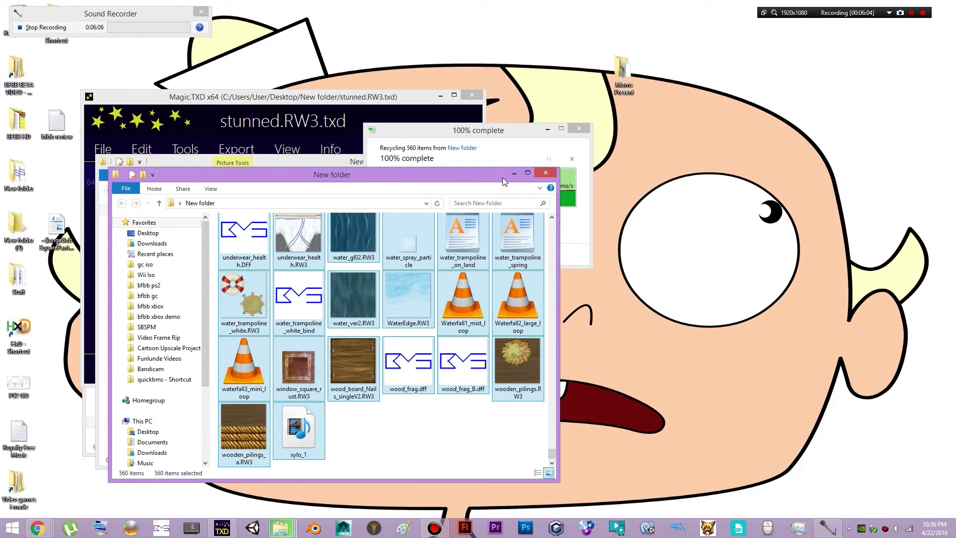
{"action": "left_click", "coordinate": [551, 173]}
Step: Close New folder (2) and bring up Magic.TXD's Open TXD file dialog
{"action": "left_click", "coordinate": [532, 160]}
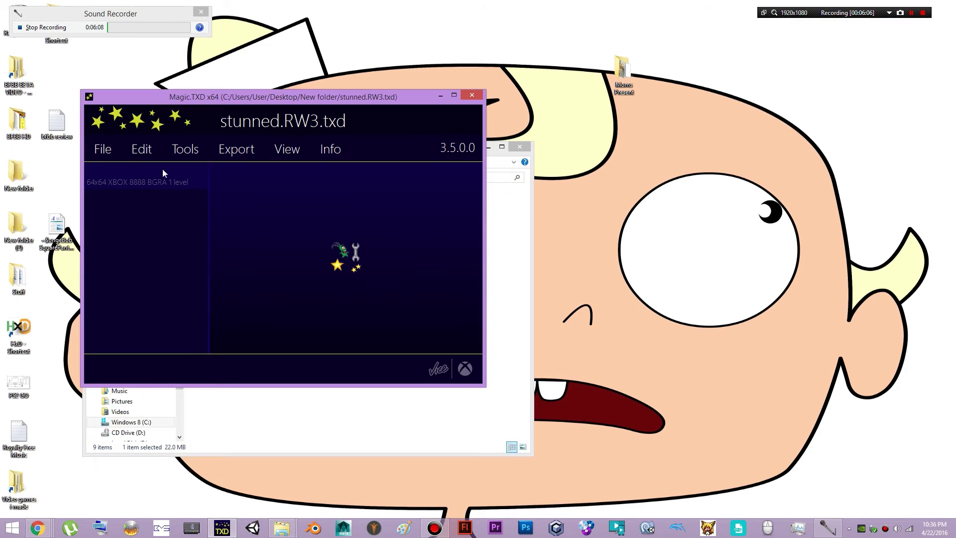
{"action": "left_click", "coordinate": [112, 151]}
{"action": "left_click", "coordinate": [117, 187]}
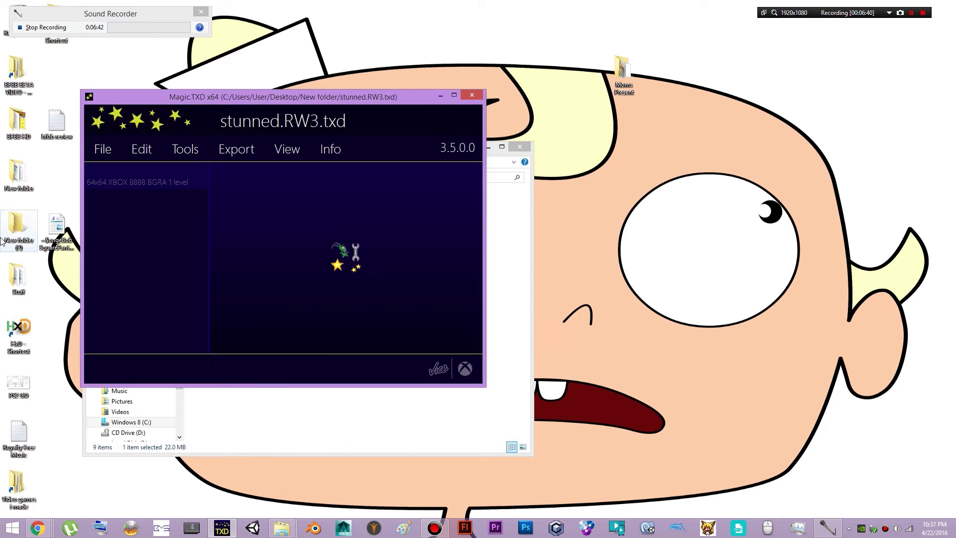
Step: Run ren *.rwtx *.txd in a command window at New folder, then reopen the Open TXD dialog
{"action": "right_click", "coordinate": [21, 174]}
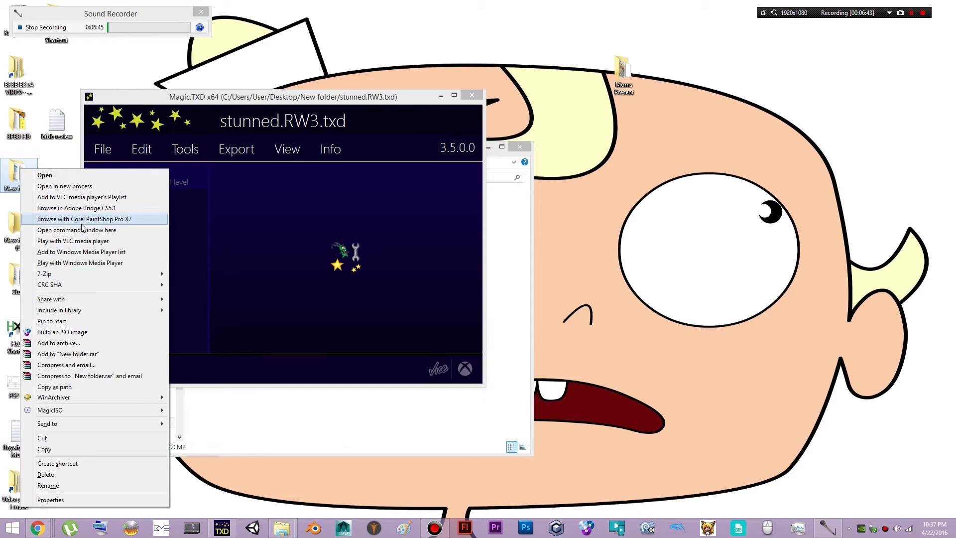
{"action": "left_click", "coordinate": [82, 230]}
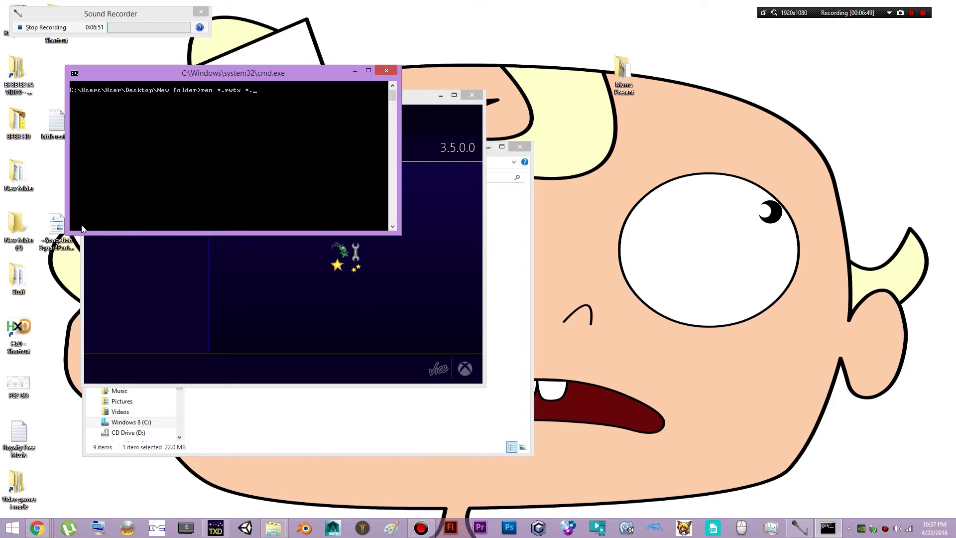
{"action": "key", "text": "Return"}
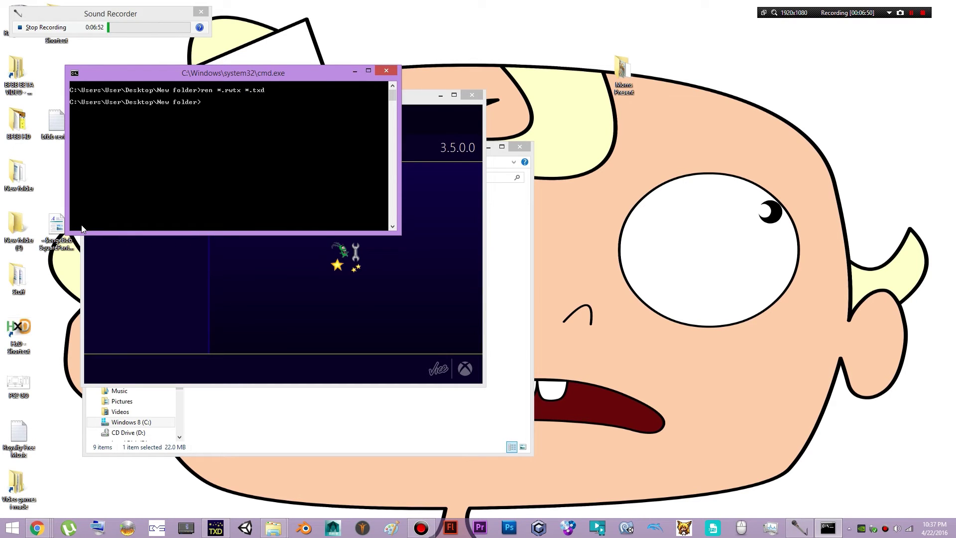
{"action": "left_click", "coordinate": [380, 71]}
{"action": "left_click", "coordinate": [101, 149]}
{"action": "left_click", "coordinate": [112, 191]}
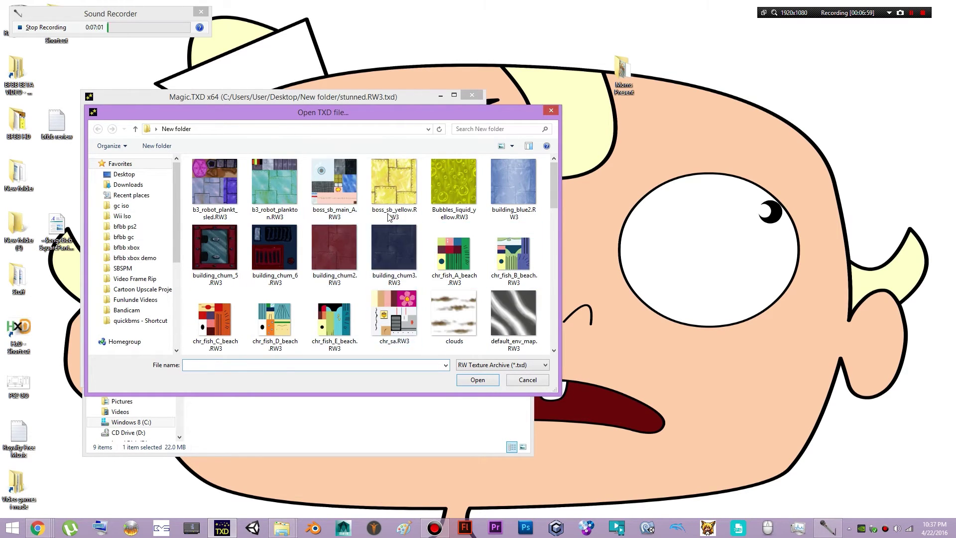
Step: Load boss_sb_main_A.RW3 and enlarge the window so the full 512x512 Xbox texture shows
{"action": "double_click", "coordinate": [332, 186]}
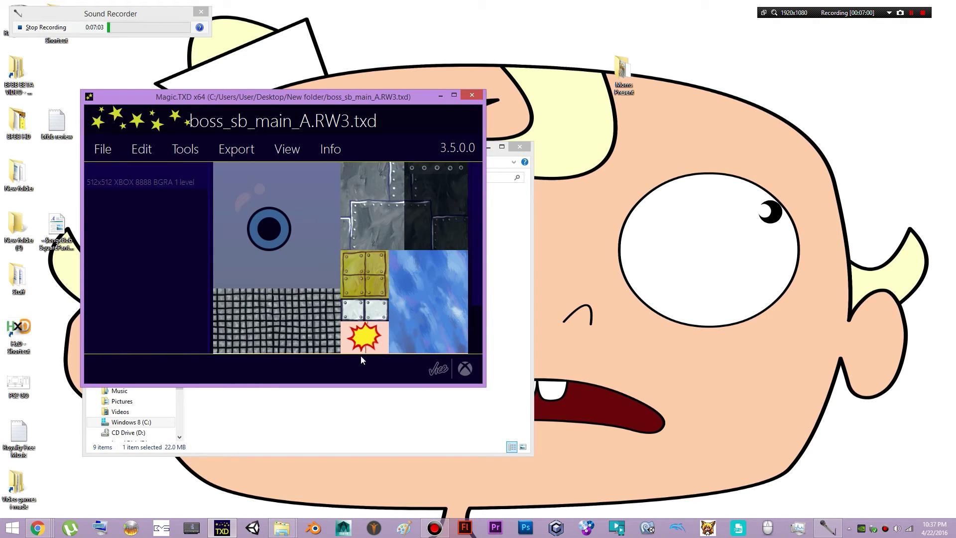
{"action": "left_click", "coordinate": [103, 149]}
{"action": "left_click", "coordinate": [110, 188]}
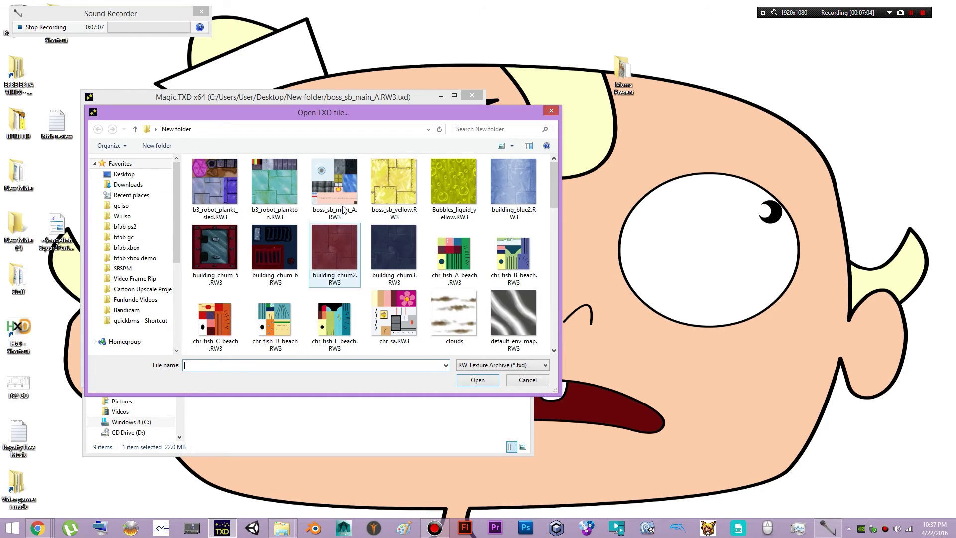
{"action": "double_click", "coordinate": [333, 181]}
{"action": "left_click_drag", "start_coordinate": [372, 387], "coordinate": [384, 483]}
{"action": "left_click_drag", "start_coordinate": [483, 429], "coordinate": [561, 411]}
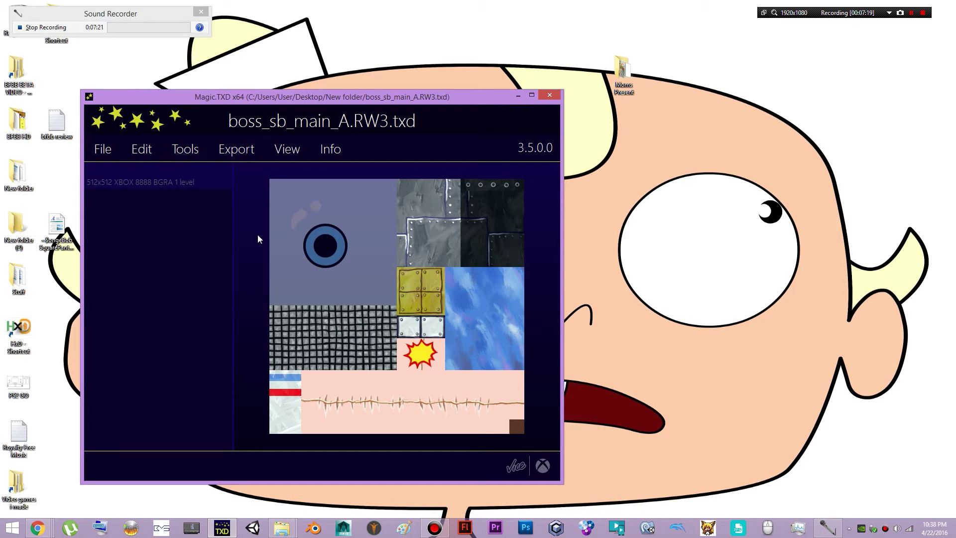
Step: Export the boss texture as a PNG into Desktop > New folder (2)
{"action": "left_click", "coordinate": [228, 150]}
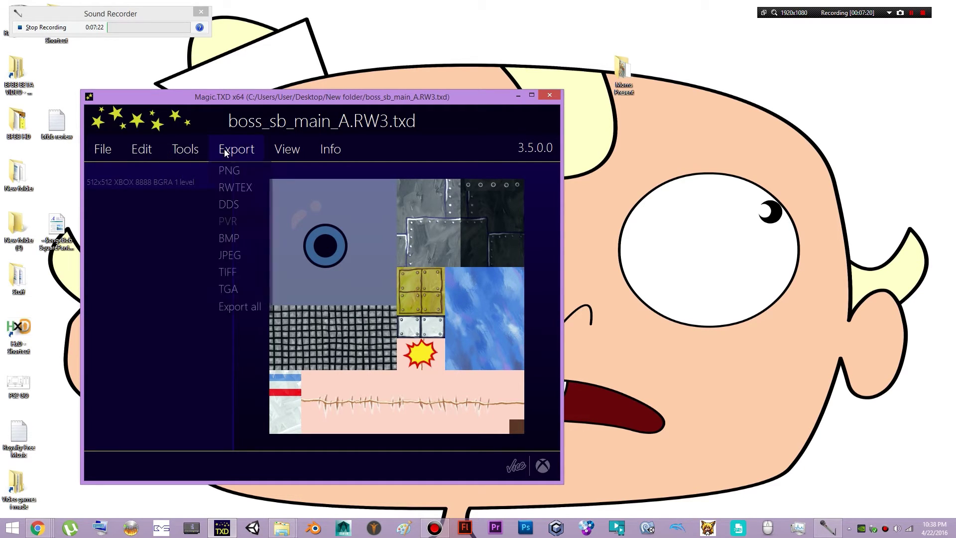
{"action": "left_click", "coordinate": [247, 171]}
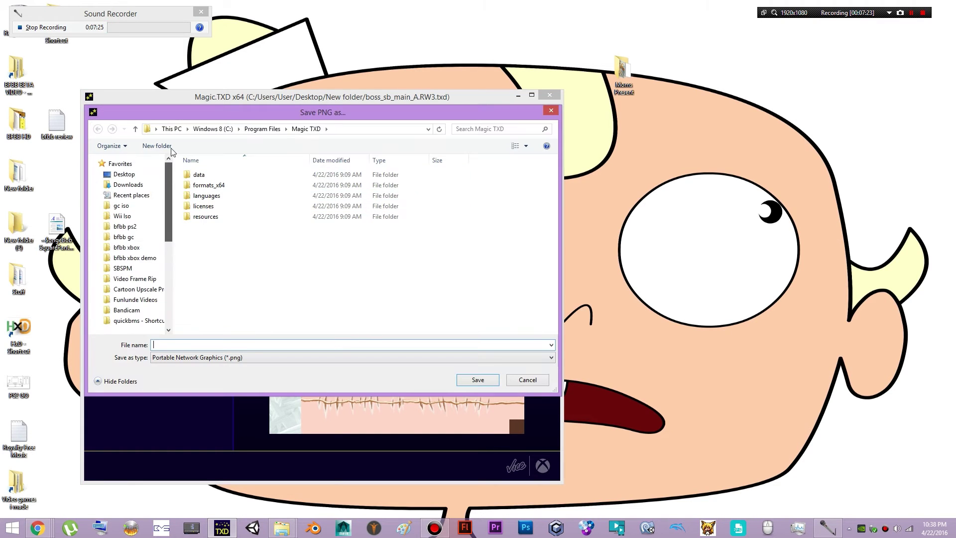
{"action": "left_click", "coordinate": [124, 173]}
{"action": "left_click", "coordinate": [351, 228]}
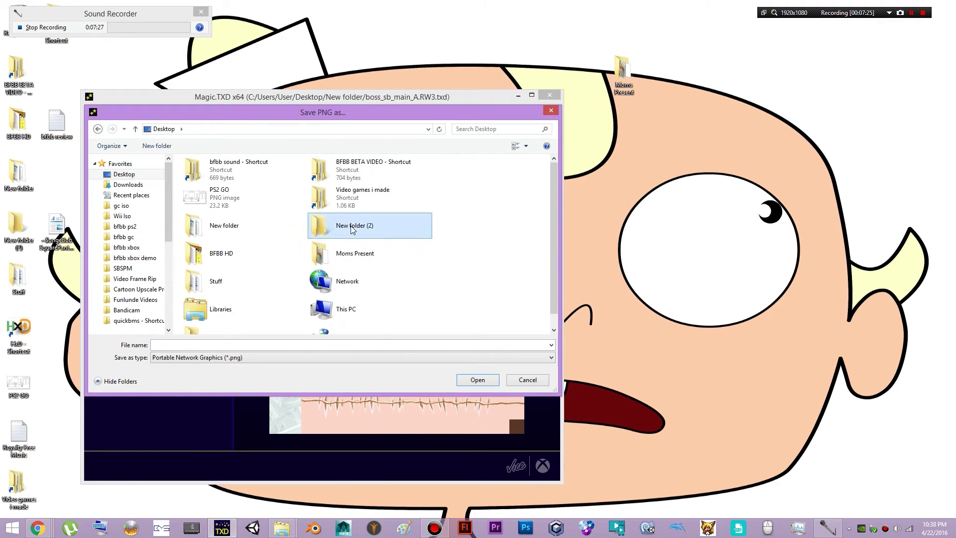
{"action": "left_click", "coordinate": [471, 382]}
{"action": "left_click", "coordinate": [472, 382]}
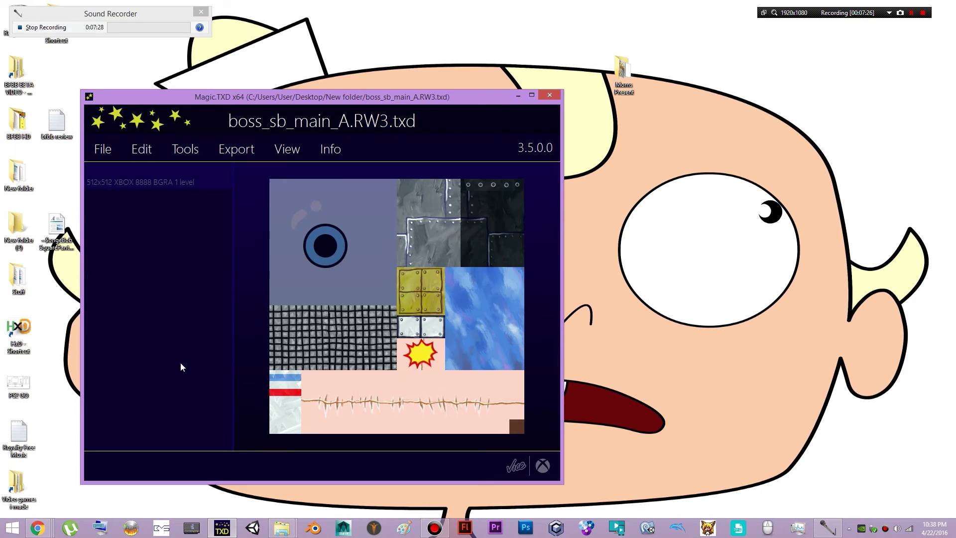
Step: Delete the exported PNG from New folder (2) and close that folder
{"action": "double_click", "coordinate": [18, 241]}
{"action": "left_click", "coordinate": [263, 267]}
{"action": "key", "text": "Delete"}
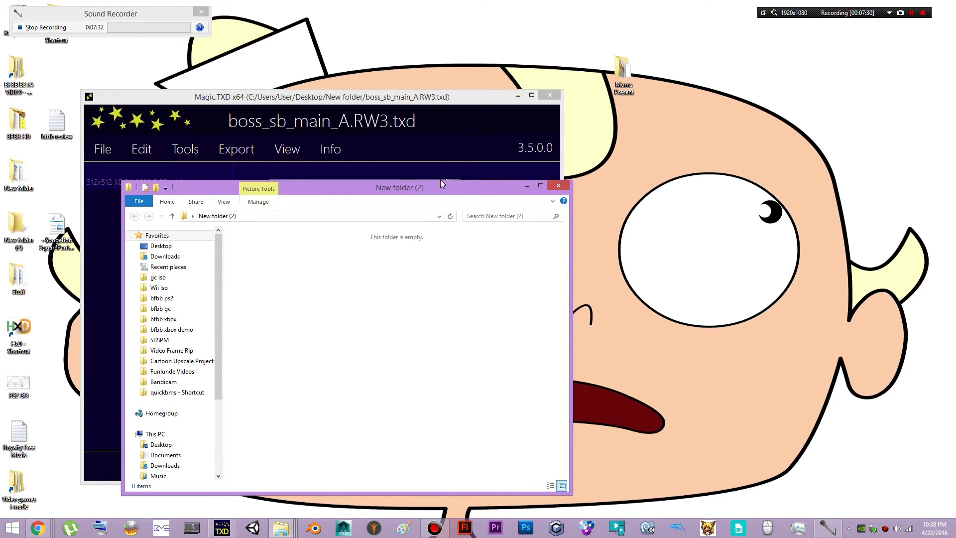
{"action": "left_click", "coordinate": [558, 185]}
Step: Open the desktop New folder and browse the Open TXD dialog to it
{"action": "double_click", "coordinate": [19, 175]}
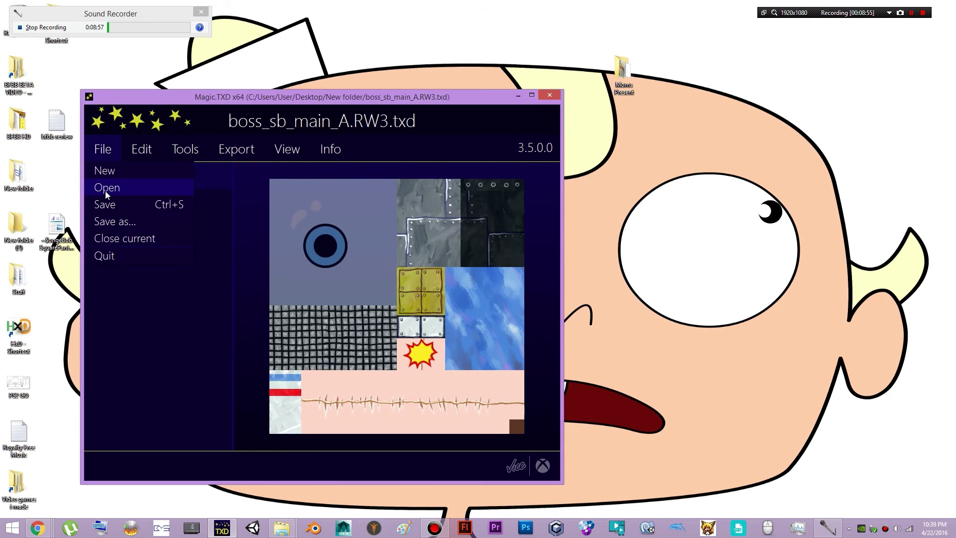
{"action": "left_click", "coordinate": [105, 189]}
{"action": "left_click", "coordinate": [124, 174]}
{"action": "double_click", "coordinate": [358, 197]}
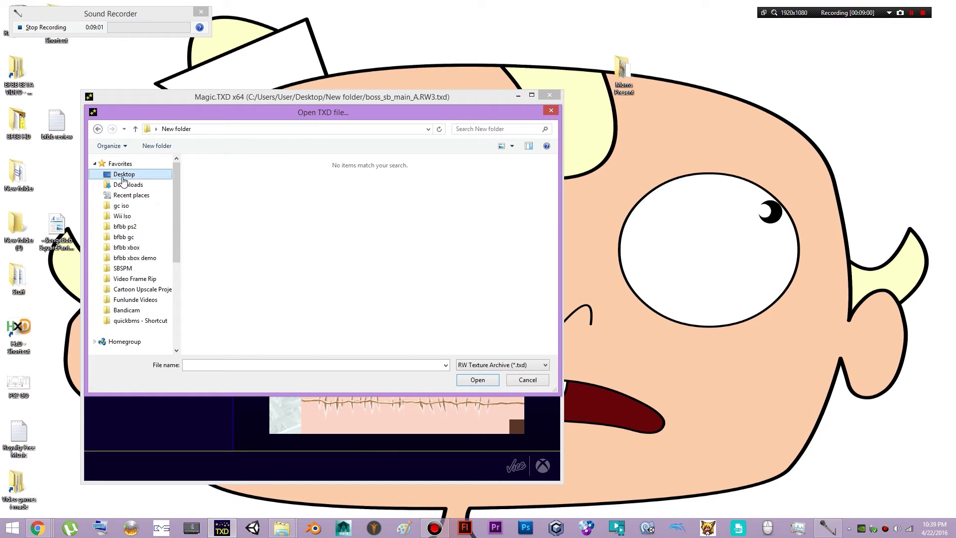
Step: Run ren *.rwtx *.txd from a command window opened in New folder
{"action": "right_click", "coordinate": [10, 177], "text": "shift"}
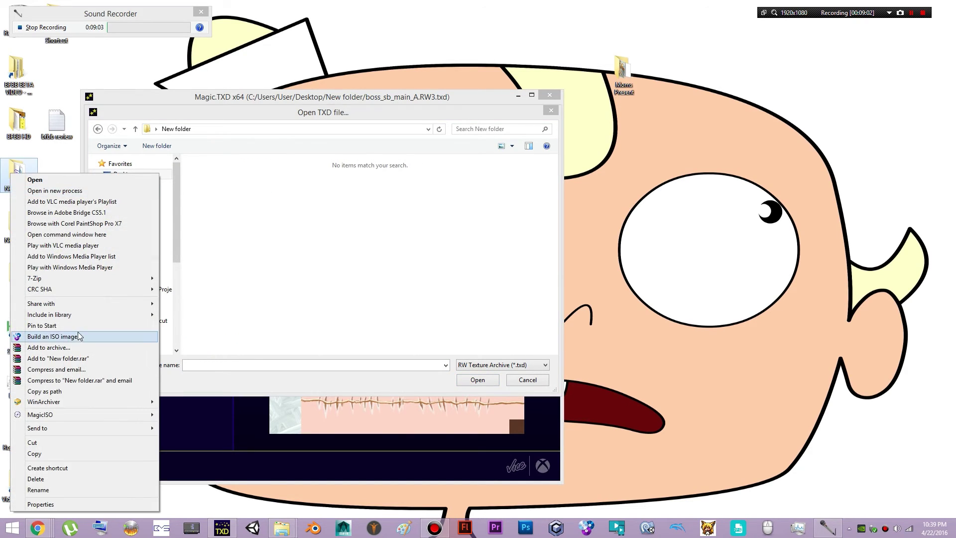
{"action": "left_click", "coordinate": [60, 235]}
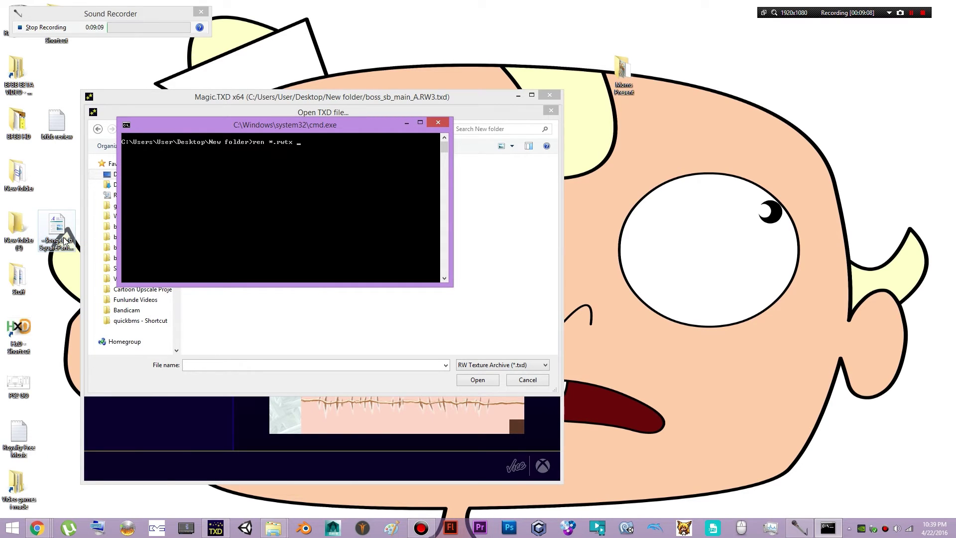
{"action": "key", "text": "Return"}
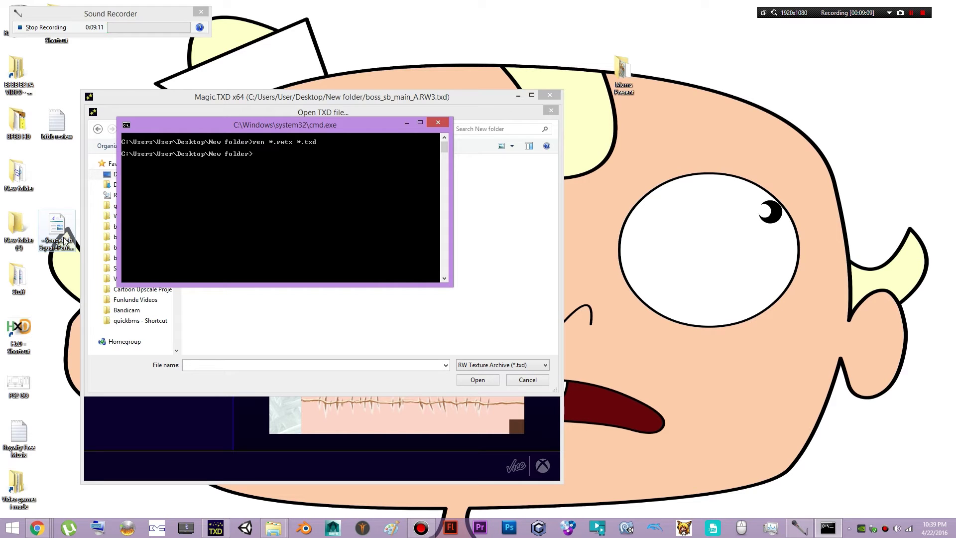
Step: Close the command prompt and view basic_button.RW3, then basic_button_grn.RW3
{"action": "left_click", "coordinate": [438, 123]}
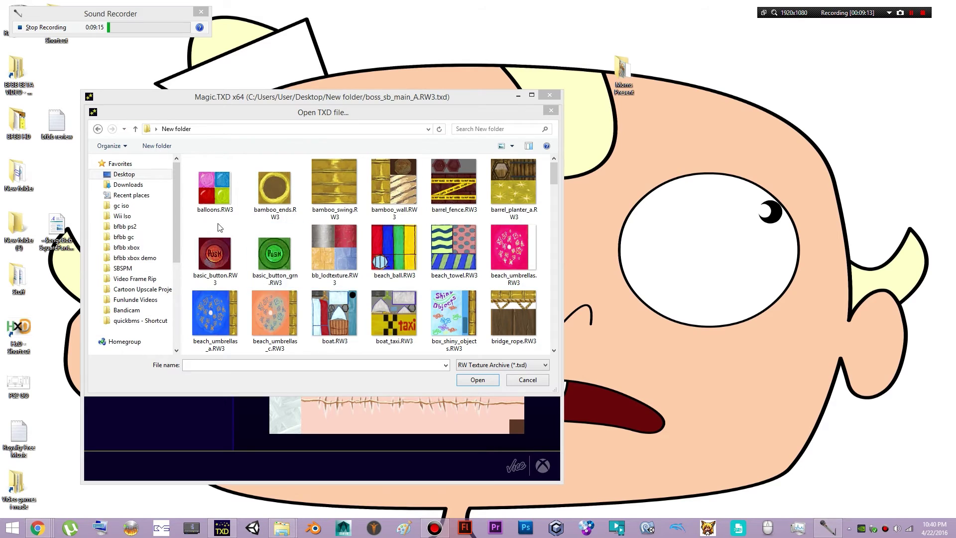
{"action": "double_click", "coordinate": [227, 241]}
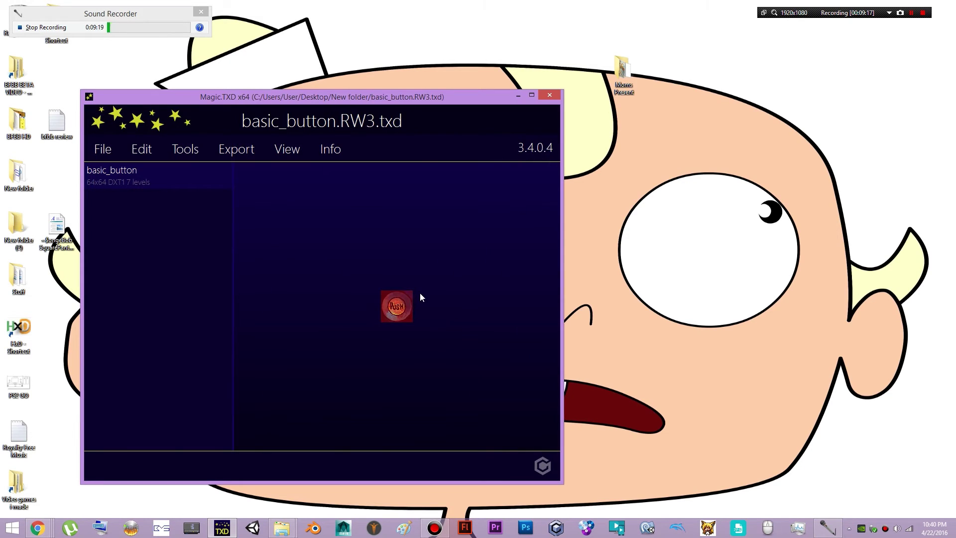
{"action": "left_click", "coordinate": [113, 145]}
{"action": "left_click", "coordinate": [113, 185]}
{"action": "left_click", "coordinate": [270, 252]}
{"action": "double_click", "coordinate": [269, 253]}
Step: Scroll through the Open TXD file list and load sign_gary.RW3
{"action": "left_click", "coordinate": [113, 152]}
{"action": "left_click", "coordinate": [117, 190]}
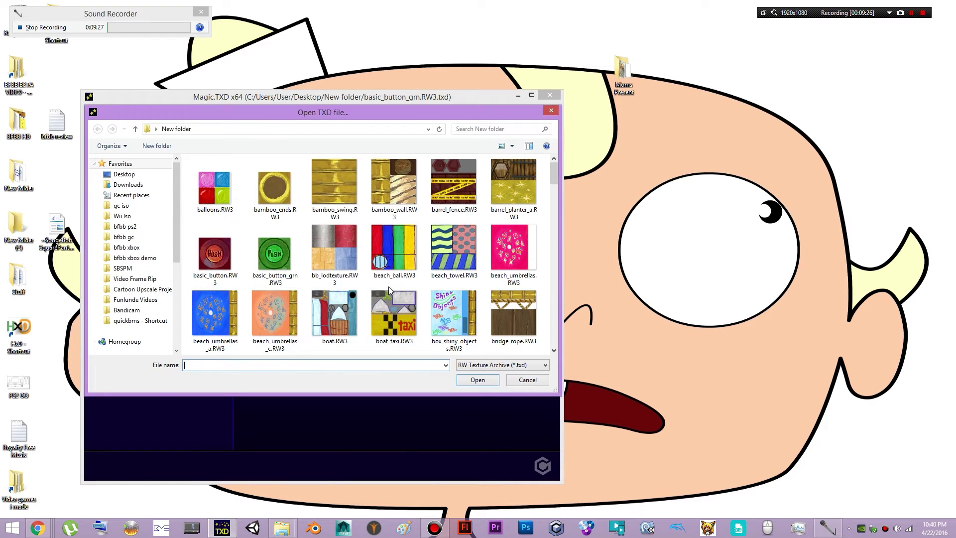
{"action": "scroll", "coordinate": [371, 282], "scroll_direction": "down", "scroll_amount": 2}
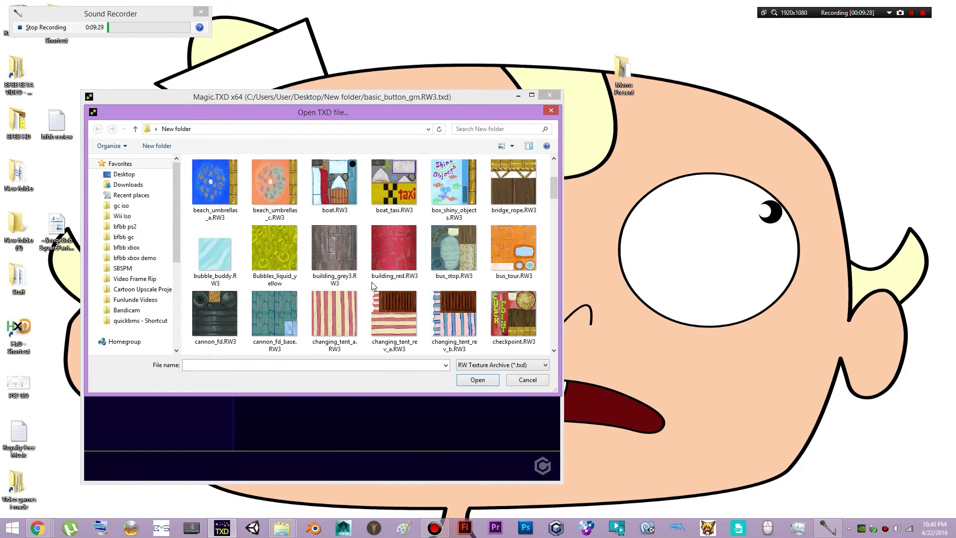
{"action": "scroll", "coordinate": [371, 282], "scroll_direction": "down", "scroll_amount": 1}
{"action": "scroll", "coordinate": [371, 283], "scroll_direction": "down", "scroll_amount": 2}
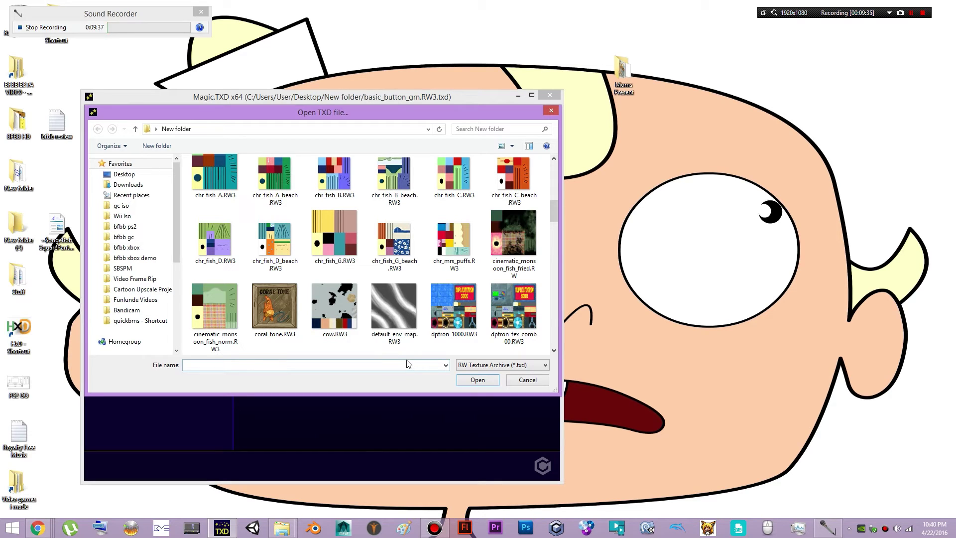
{"action": "scroll", "coordinate": [391, 319], "scroll_direction": "down", "scroll_amount": 1}
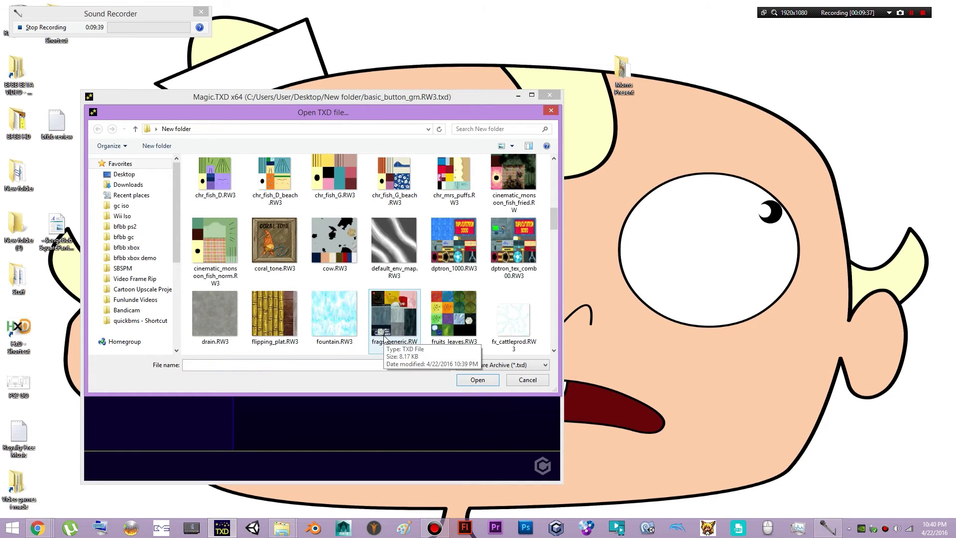
{"action": "scroll", "coordinate": [363, 276], "scroll_direction": "down", "scroll_amount": 2}
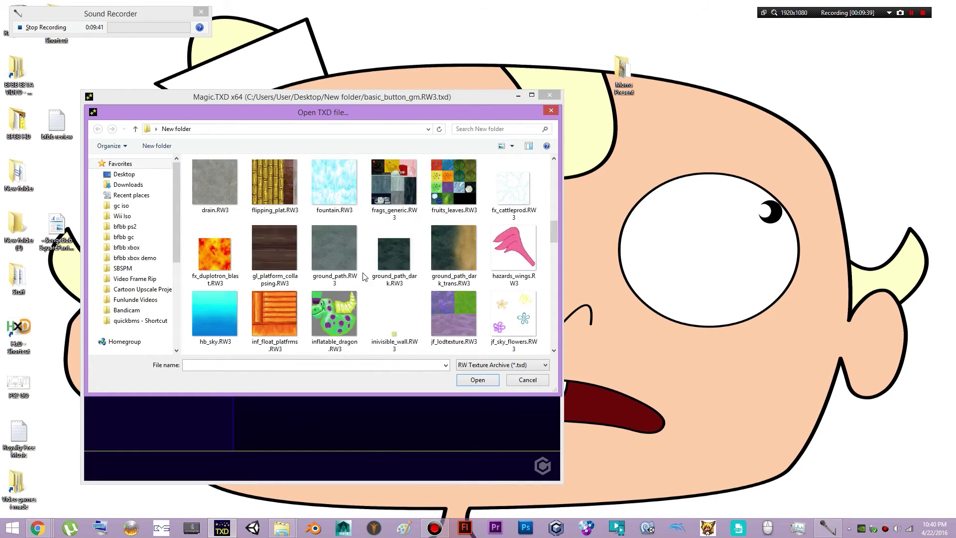
{"action": "scroll", "coordinate": [363, 277], "scroll_direction": "down", "scroll_amount": 2}
{"action": "scroll", "coordinate": [363, 277], "scroll_direction": "up", "scroll_amount": 2}
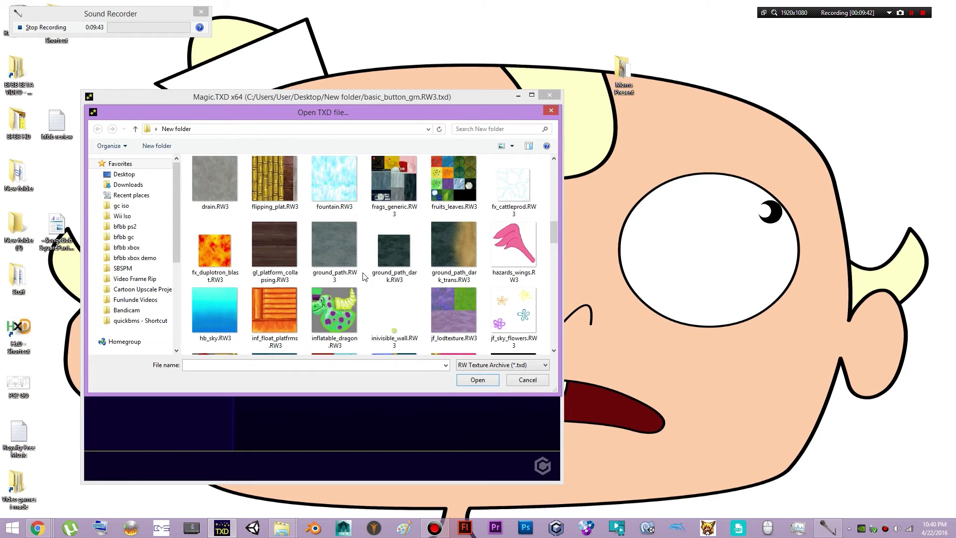
{"action": "scroll", "coordinate": [363, 276], "scroll_direction": "down", "scroll_amount": 2}
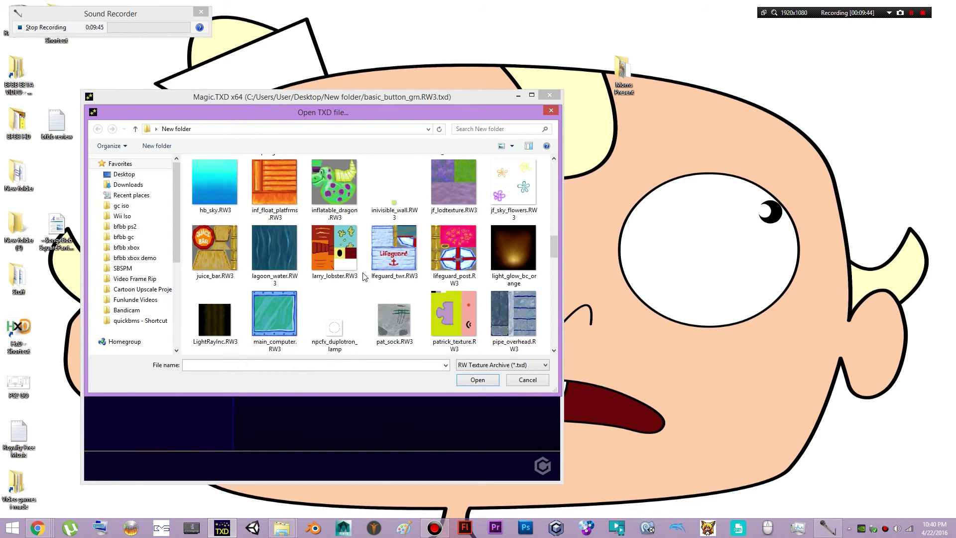
{"action": "scroll", "coordinate": [363, 277], "scroll_direction": "down", "scroll_amount": 2}
{"action": "scroll", "coordinate": [363, 277], "scroll_direction": "down", "scroll_amount": 2}
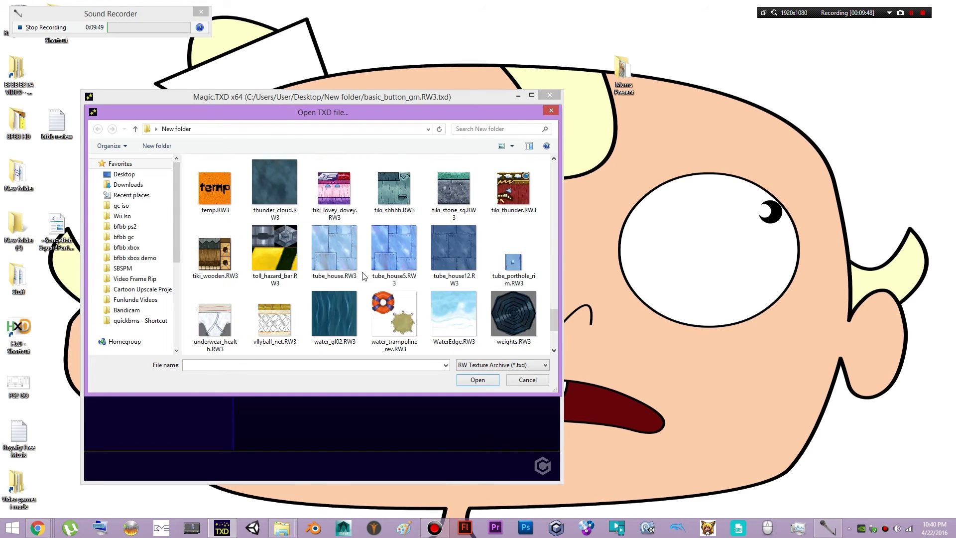
{"action": "double_click", "coordinate": [235, 176]}
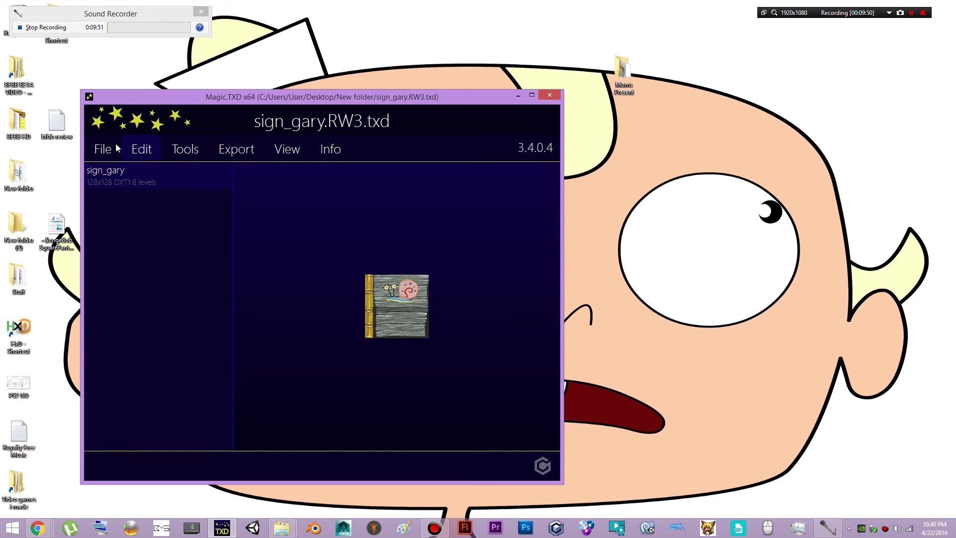
Step: Load tiki_thunder.RW3, then open the desktop New folder in Explorer
{"action": "left_click", "coordinate": [117, 145]}
{"action": "left_click", "coordinate": [100, 188]}
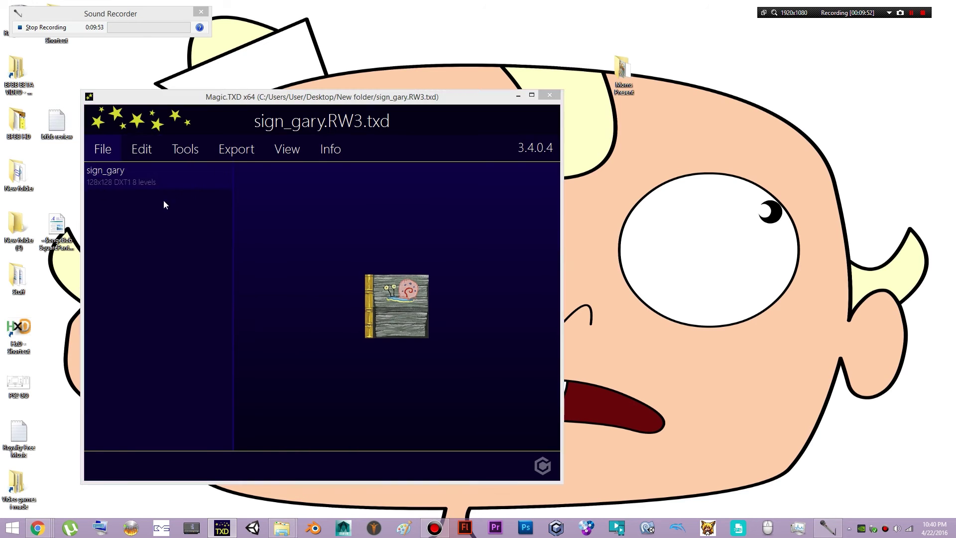
{"action": "scroll", "coordinate": [388, 273], "scroll_direction": "down", "scroll_amount": 15}
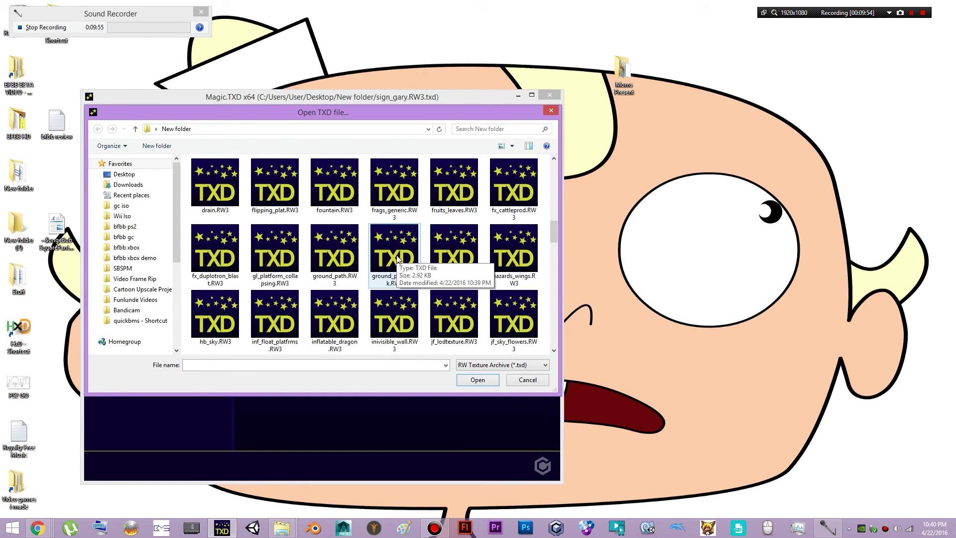
{"action": "scroll", "coordinate": [443, 288], "scroll_direction": "up", "scroll_amount": 2}
{"action": "double_click", "coordinate": [509, 182]}
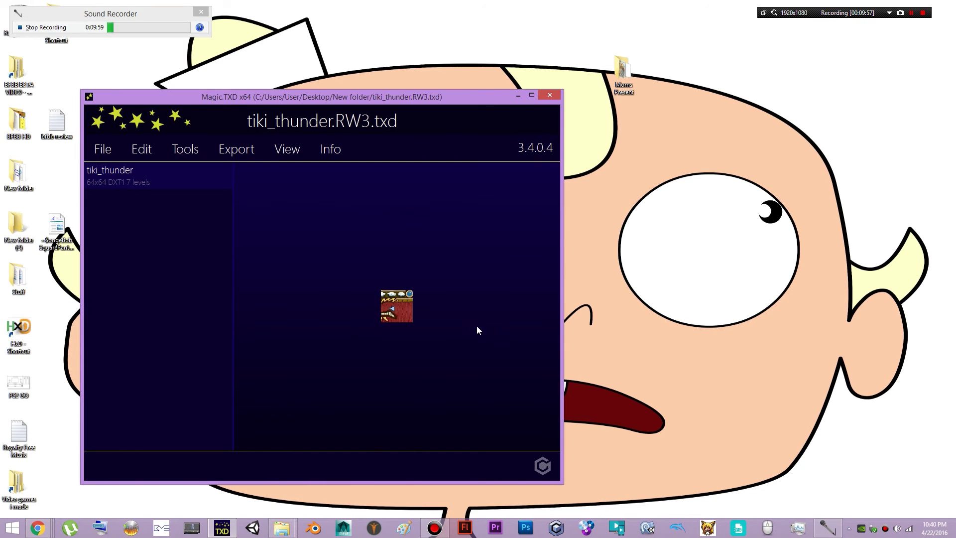
{"action": "double_click", "coordinate": [18, 174]}
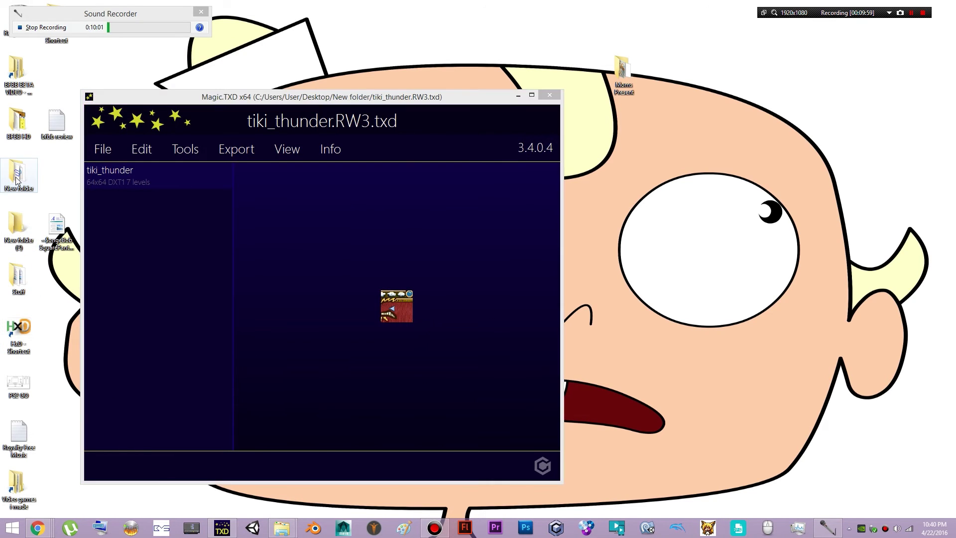
Step: Recycle all 635 files in New folder, close Explorer, and bring up the folder's options
{"action": "left_click", "coordinate": [188, 149]}
{"action": "key", "text": "ctrl+a"}
{"action": "scroll", "coordinate": [354, 246], "scroll_direction": "down", "scroll_amount": 15}
{"action": "scroll", "coordinate": [354, 247], "scroll_direction": "down", "scroll_amount": 15}
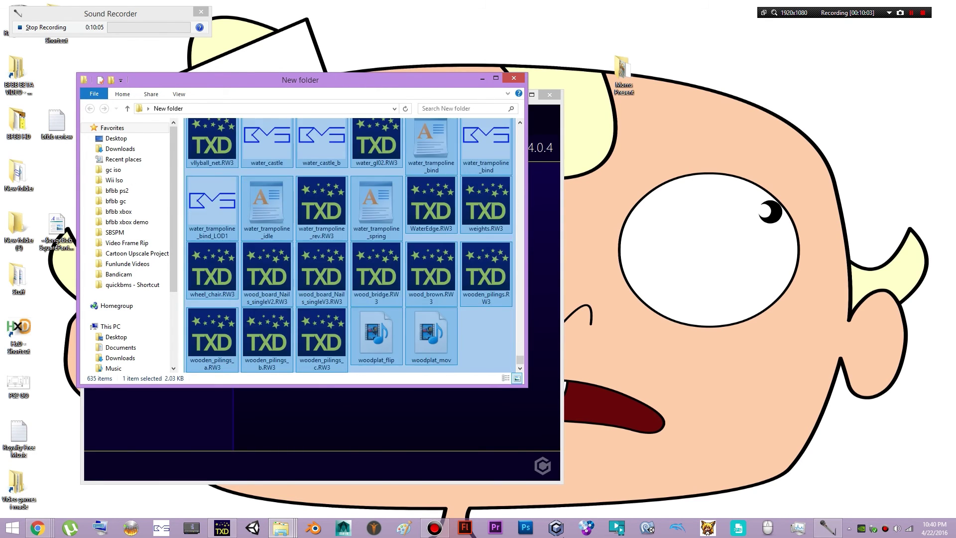
{"action": "key", "text": "Delete"}
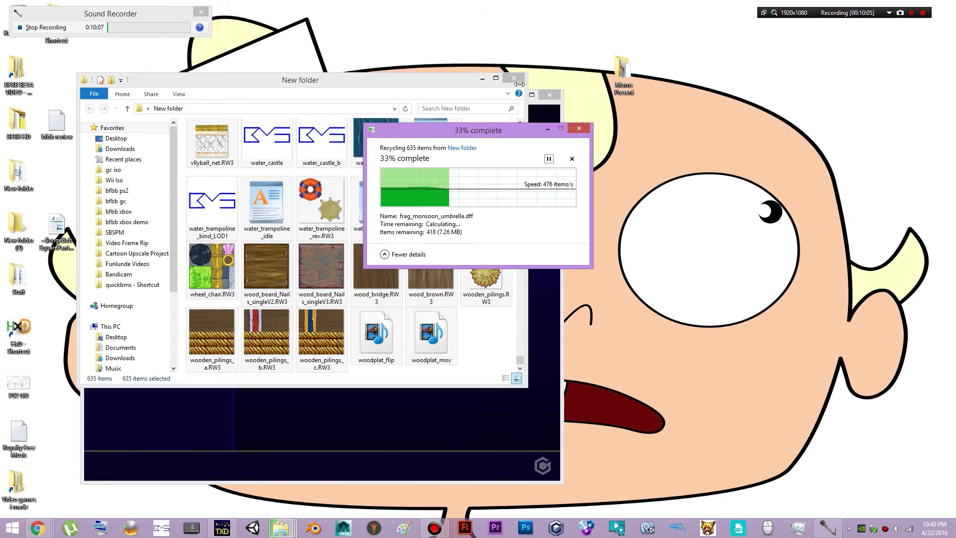
{"action": "left_click", "coordinate": [515, 78]}
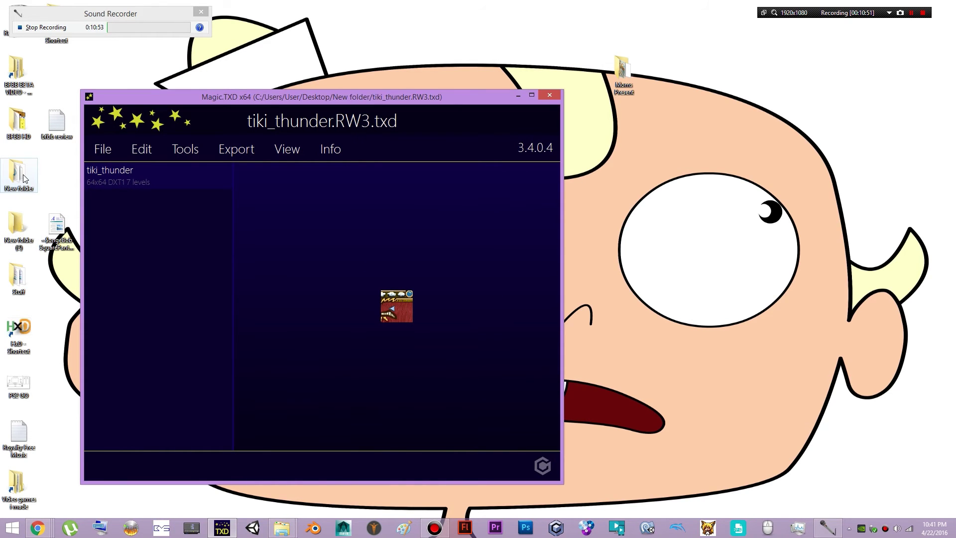
{"action": "right_click", "coordinate": [25, 178], "text": "shift"}
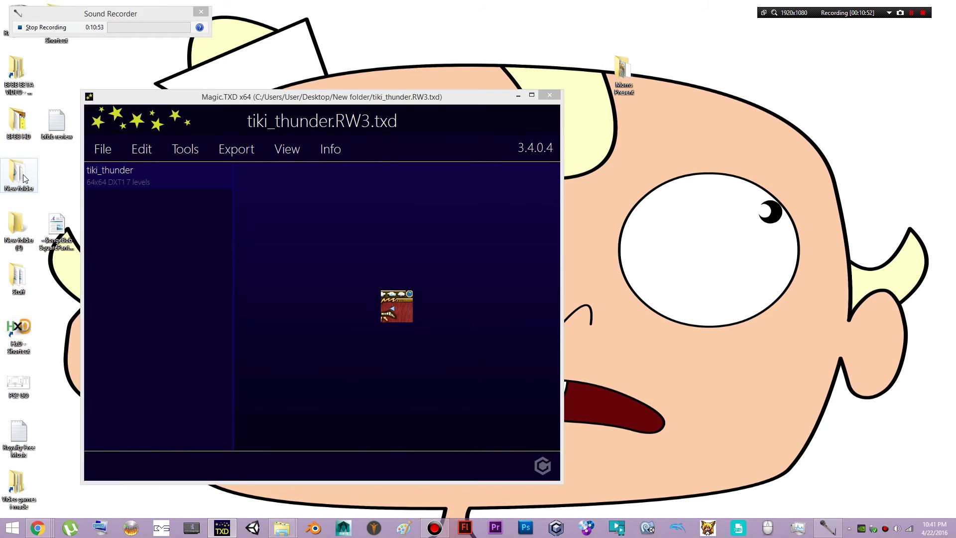
Step: Run ren *.rwtx *.txd in a New folder command window, then close it
{"action": "left_click", "coordinate": [74, 236]}
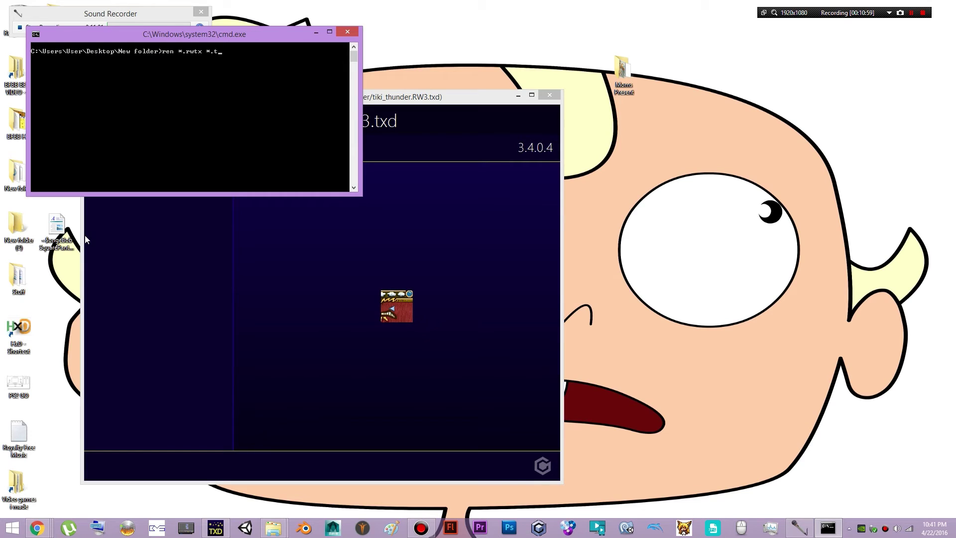
{"action": "key", "text": "Return"}
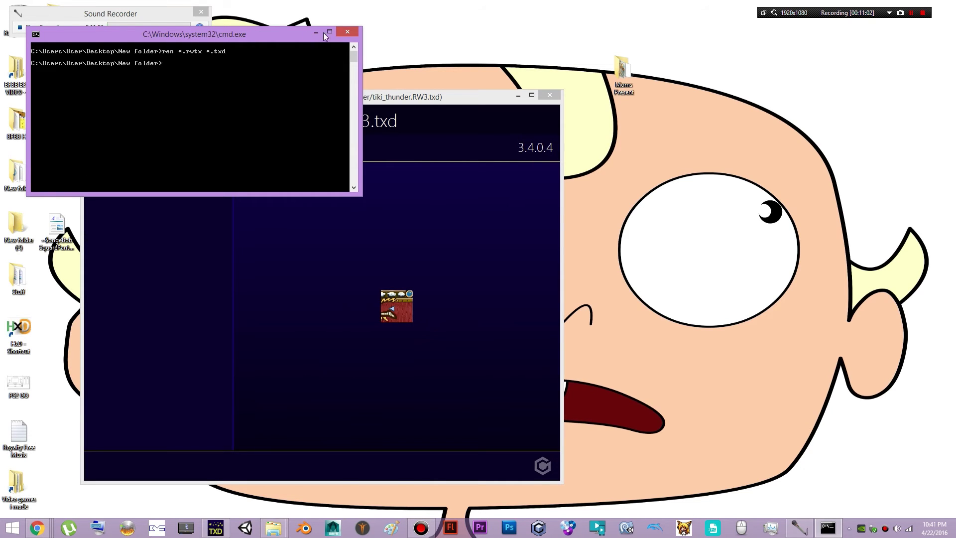
{"action": "left_click", "coordinate": [357, 35]}
Step: Load dutch_robotship_flag.RW3 to view its texture
{"action": "left_click", "coordinate": [102, 148]}
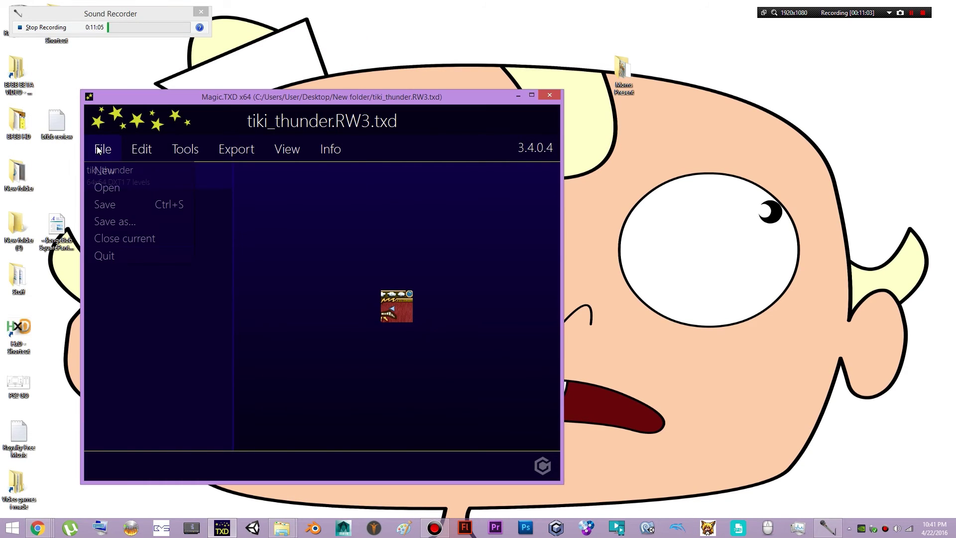
{"action": "left_click", "coordinate": [114, 192]}
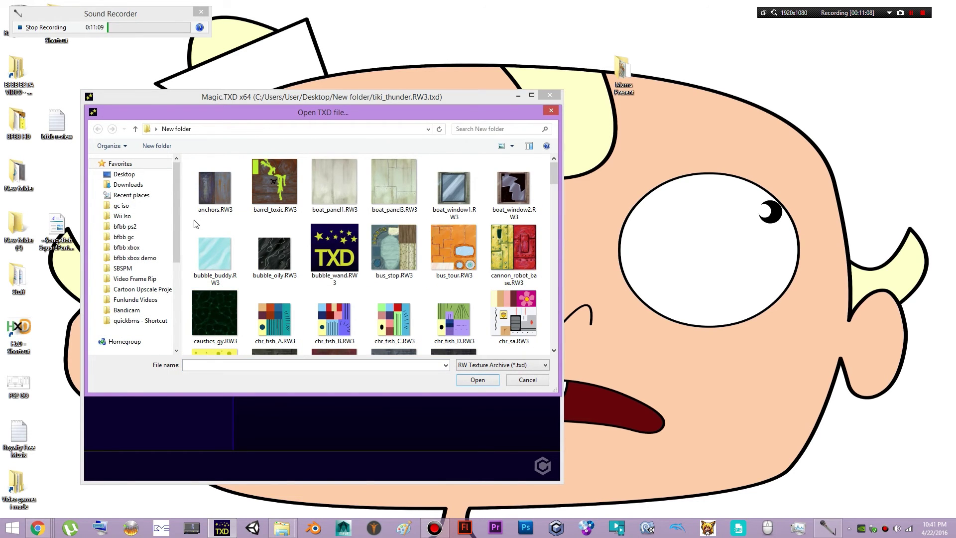
{"action": "scroll", "coordinate": [195, 224], "scroll_direction": "down", "scroll_amount": 2}
{"action": "scroll", "coordinate": [195, 224], "scroll_direction": "down", "scroll_amount": 2}
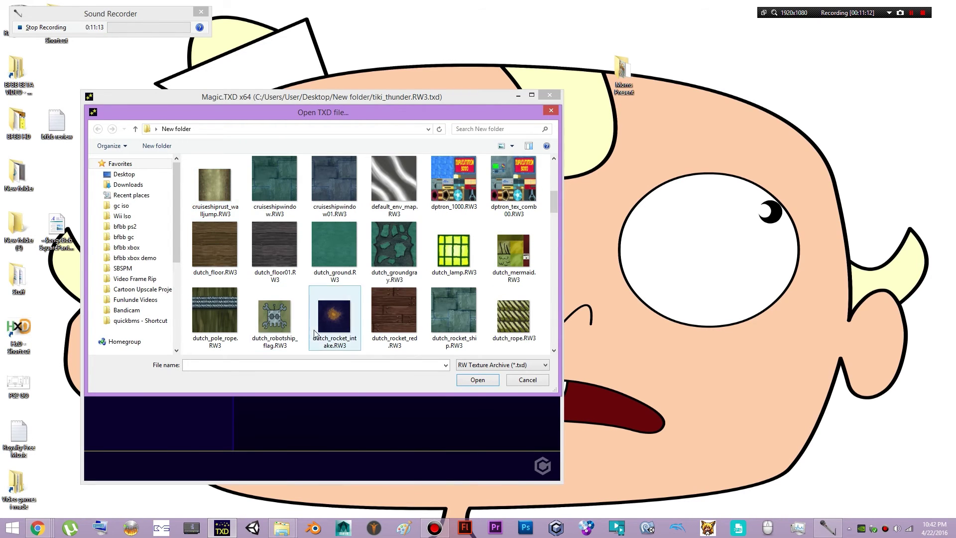
{"action": "double_click", "coordinate": [264, 319]}
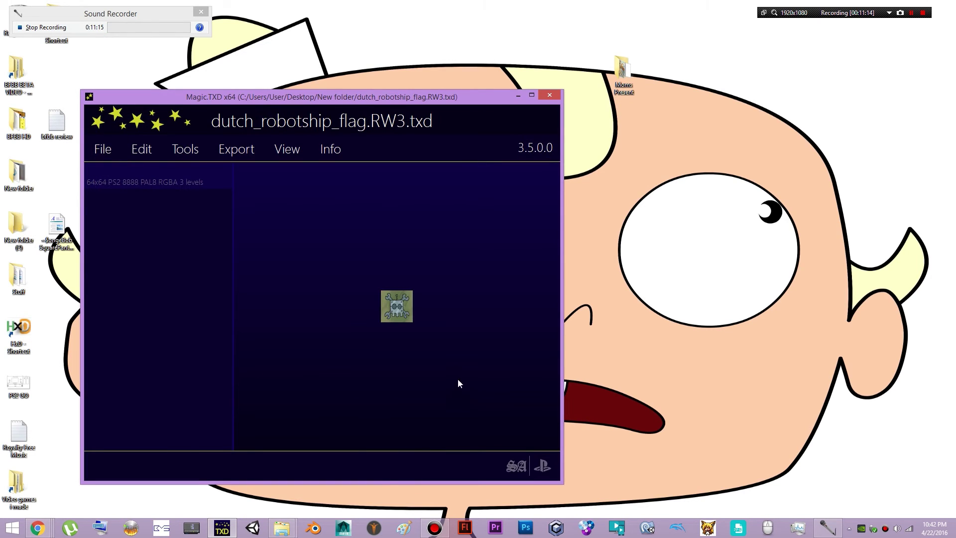
Step: Load flying_dutchman_02.RW3 to view its texture
{"action": "left_click", "coordinate": [105, 140]}
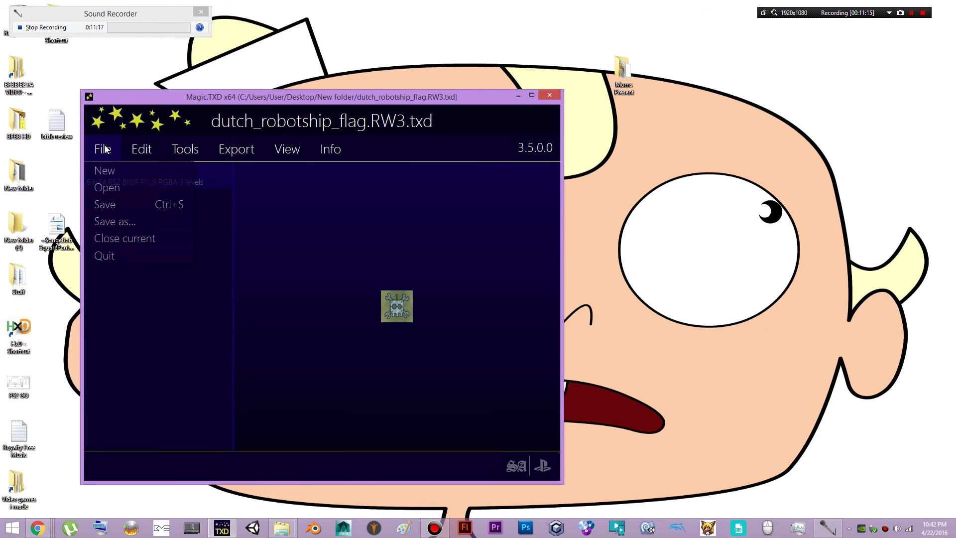
{"action": "left_click", "coordinate": [114, 189]}
{"action": "scroll", "coordinate": [418, 284], "scroll_direction": "down", "scroll_amount": 5}
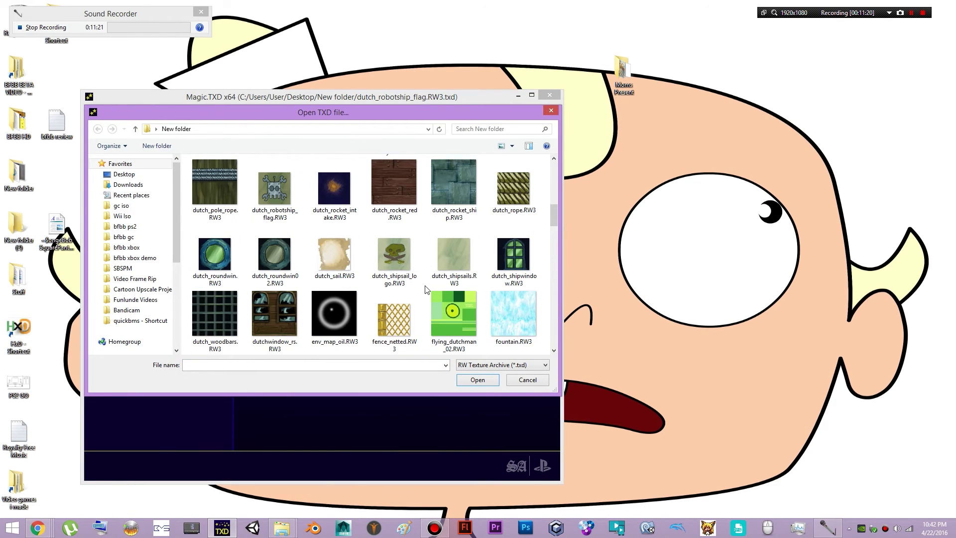
{"action": "scroll", "coordinate": [426, 287], "scroll_direction": "down", "scroll_amount": 2}
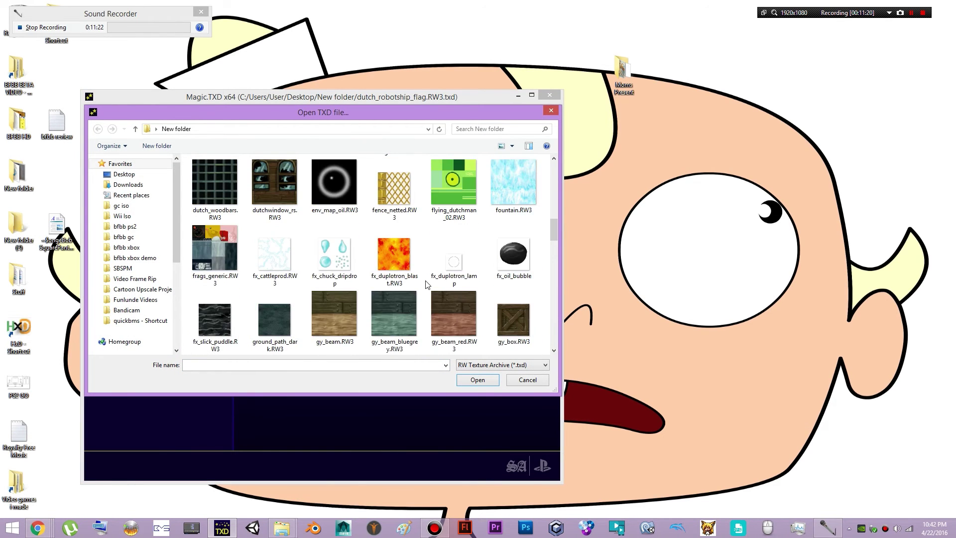
{"action": "double_click", "coordinate": [459, 195]}
Step: Load the wrecks_lod.RW3 texture archive
{"action": "left_click", "coordinate": [115, 145]}
{"action": "left_click", "coordinate": [124, 186]}
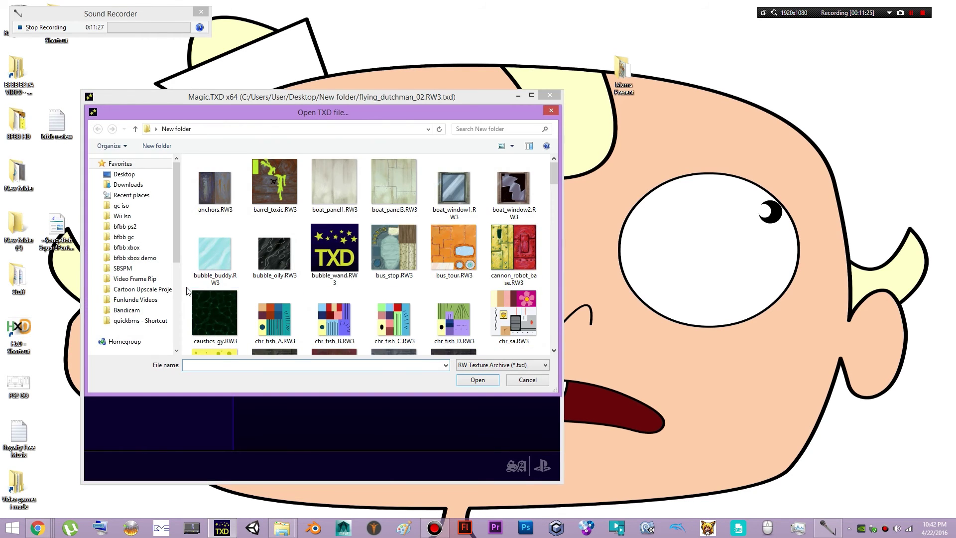
{"action": "scroll", "coordinate": [194, 287], "scroll_direction": "down", "scroll_amount": 20}
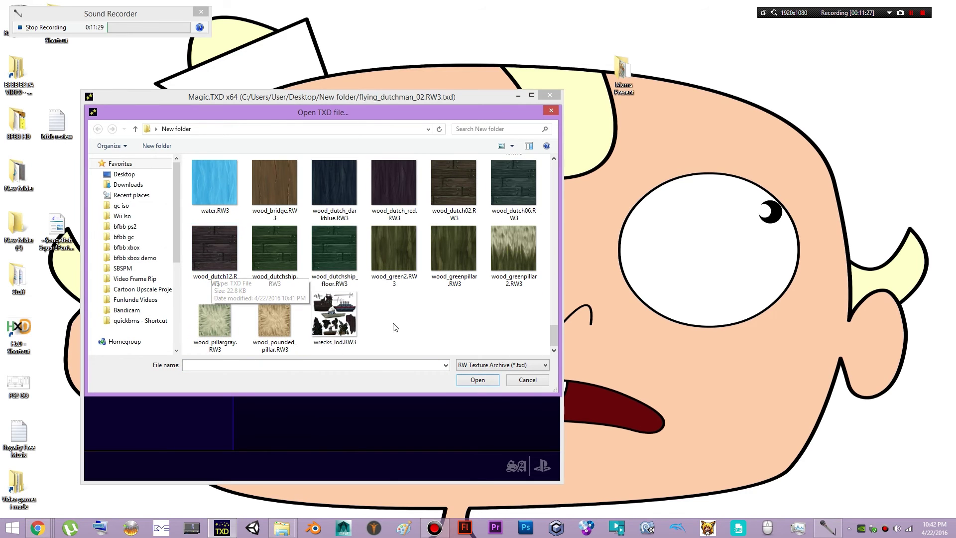
{"action": "double_click", "coordinate": [335, 316]}
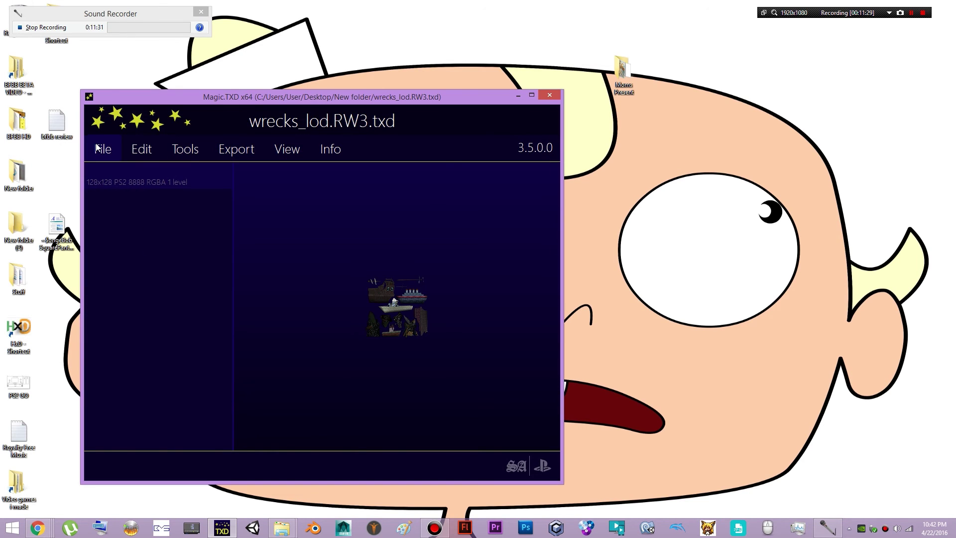
Step: Load ui_gy04_FD_icon and move the open dialog back to mid-screen
{"action": "left_click", "coordinate": [98, 148]}
{"action": "left_click", "coordinate": [106, 185]}
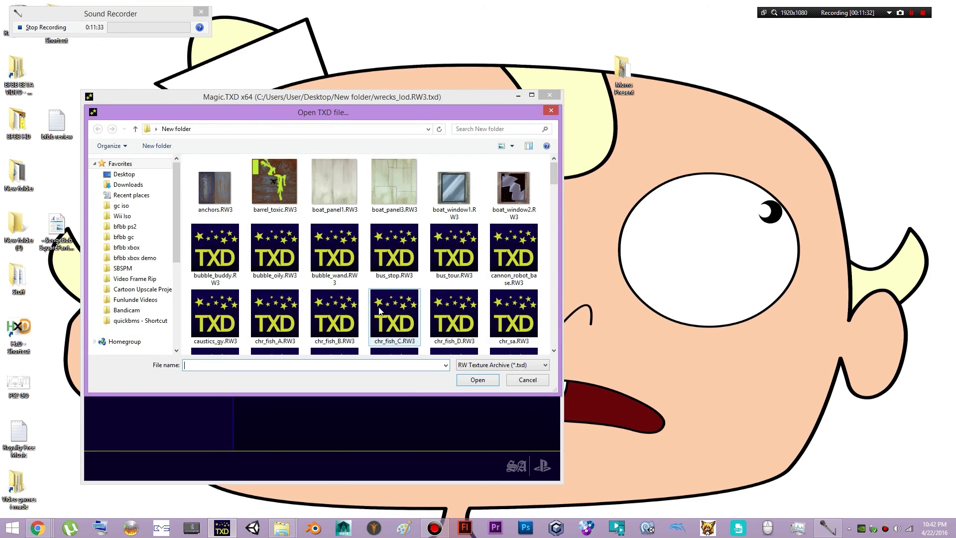
{"action": "double_click", "coordinate": [451, 240]}
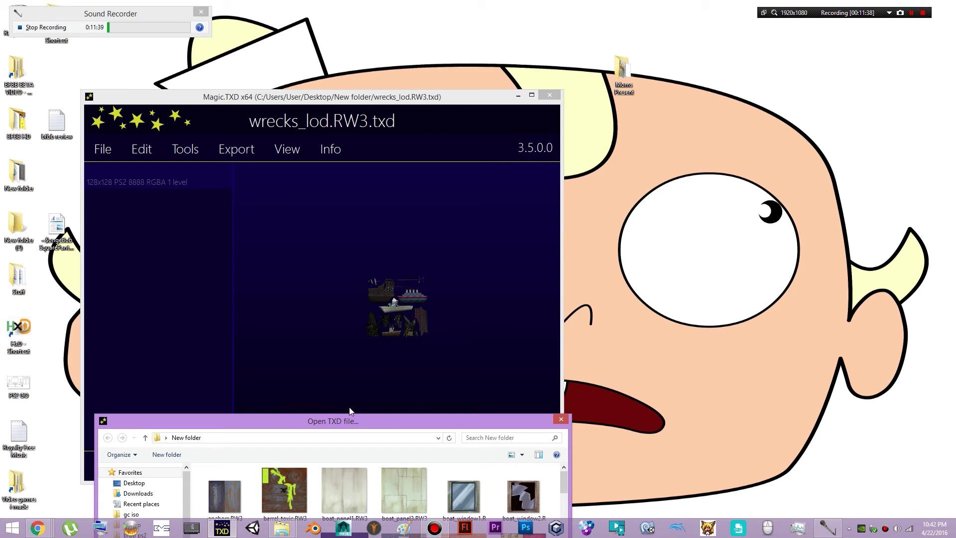
{"action": "left_click_drag", "start_coordinate": [350, 424], "coordinate": [300, 132]}
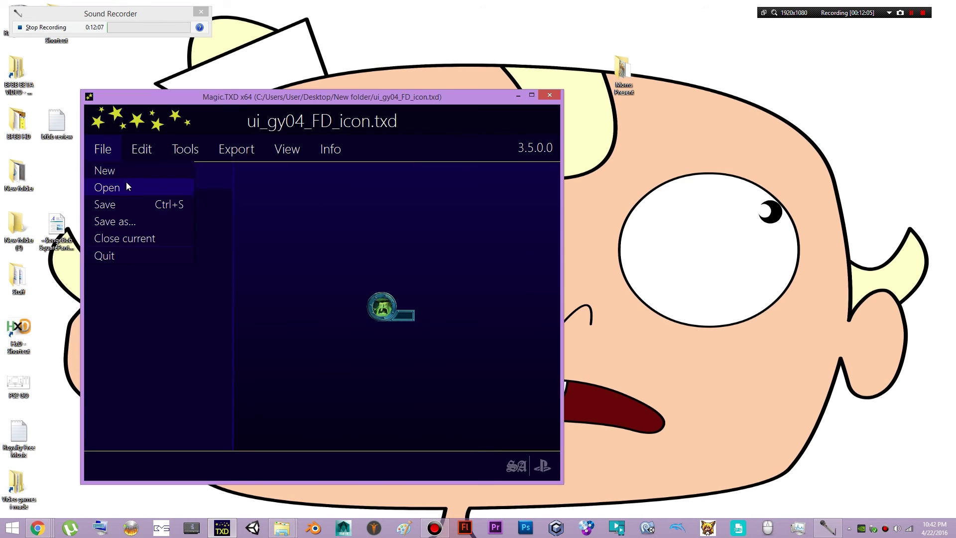
Step: View cannon_robot_base.RW3's 128x128 PS2 PAL8 texture, then scroll through the file list again
{"action": "left_click", "coordinate": [126, 181]}
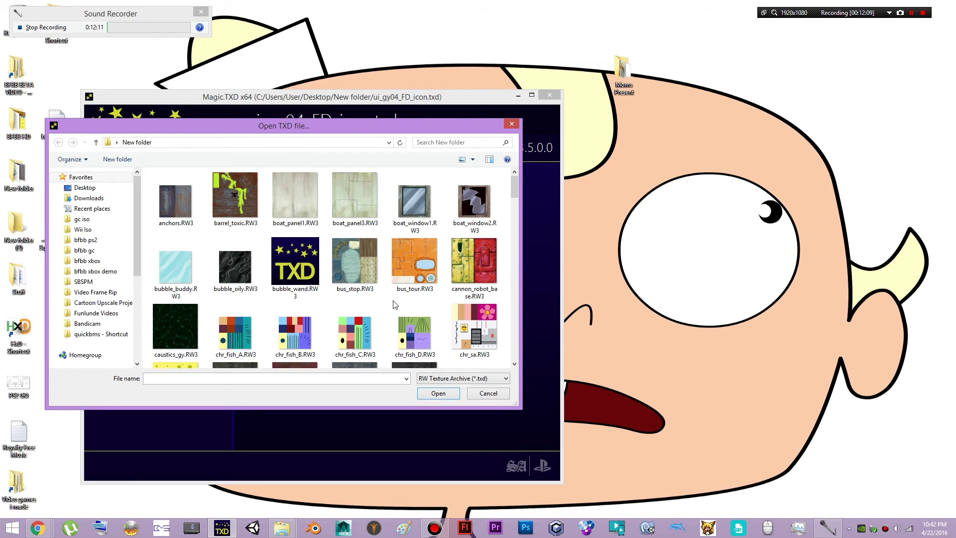
{"action": "double_click", "coordinate": [462, 273]}
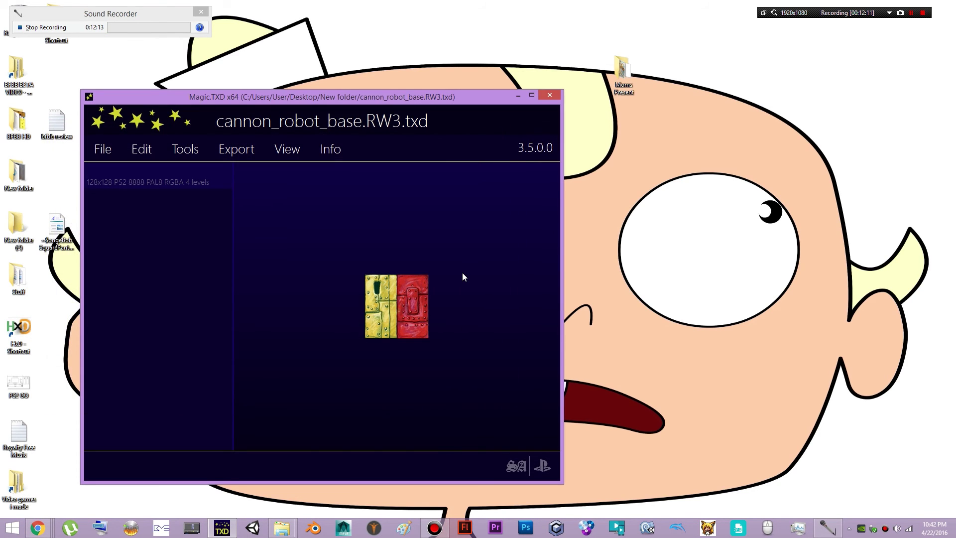
{"action": "left_click", "coordinate": [103, 148]}
{"action": "left_click", "coordinate": [107, 186]}
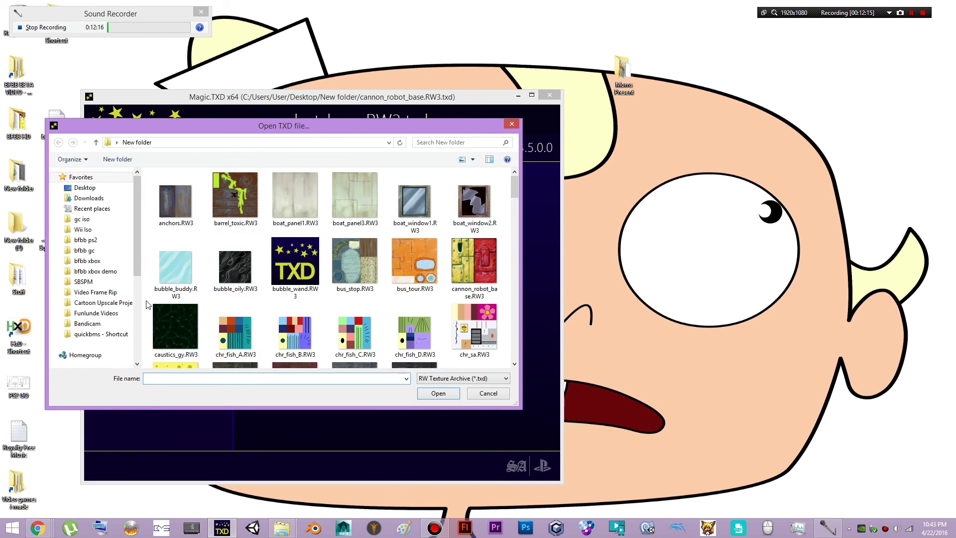
{"action": "scroll", "coordinate": [162, 292], "scroll_direction": "down", "scroll_amount": 5}
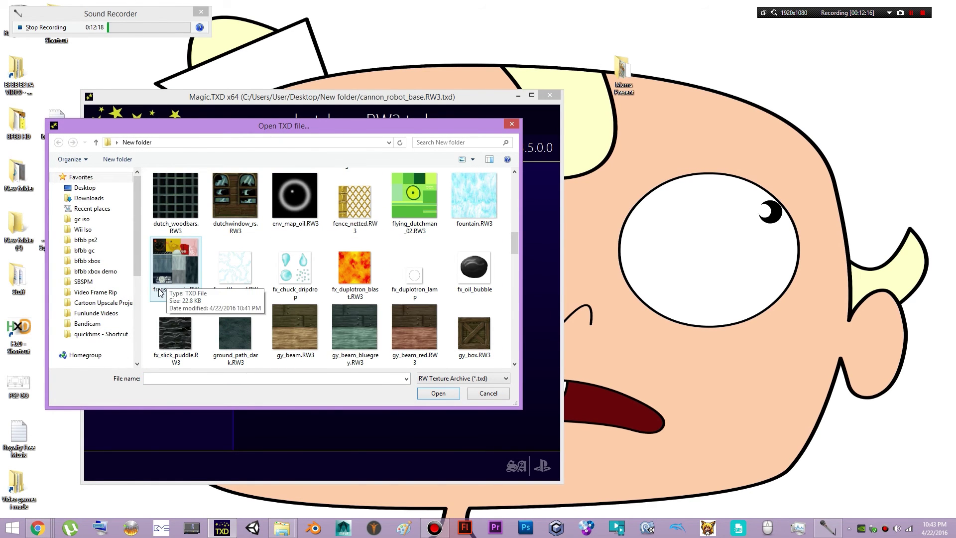
{"action": "scroll", "coordinate": [169, 286], "scroll_direction": "down", "scroll_amount": 5}
{"action": "scroll", "coordinate": [172, 291], "scroll_direction": "down", "scroll_amount": 5}
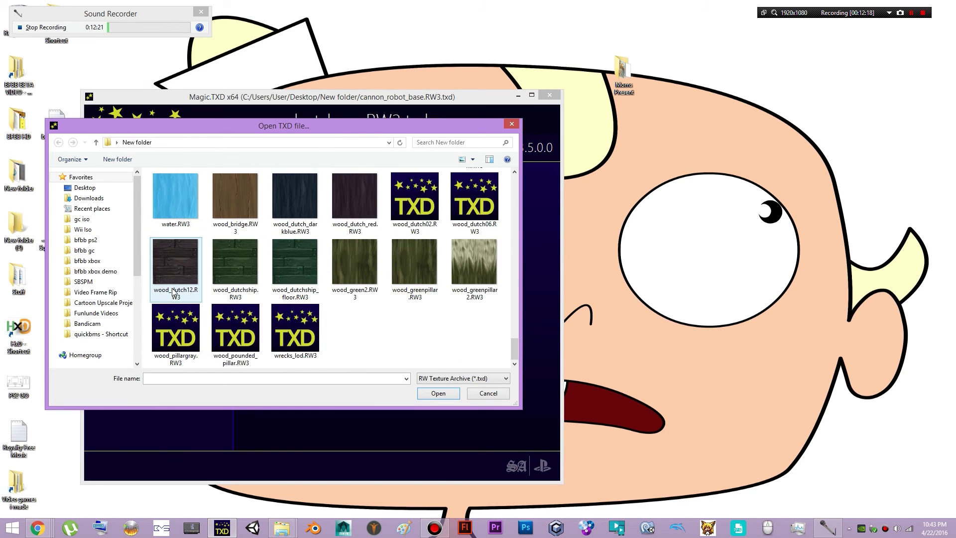
{"action": "scroll", "coordinate": [174, 292], "scroll_direction": "up", "scroll_amount": 6}
{"action": "scroll", "coordinate": [172, 291], "scroll_direction": "down", "scroll_amount": 6}
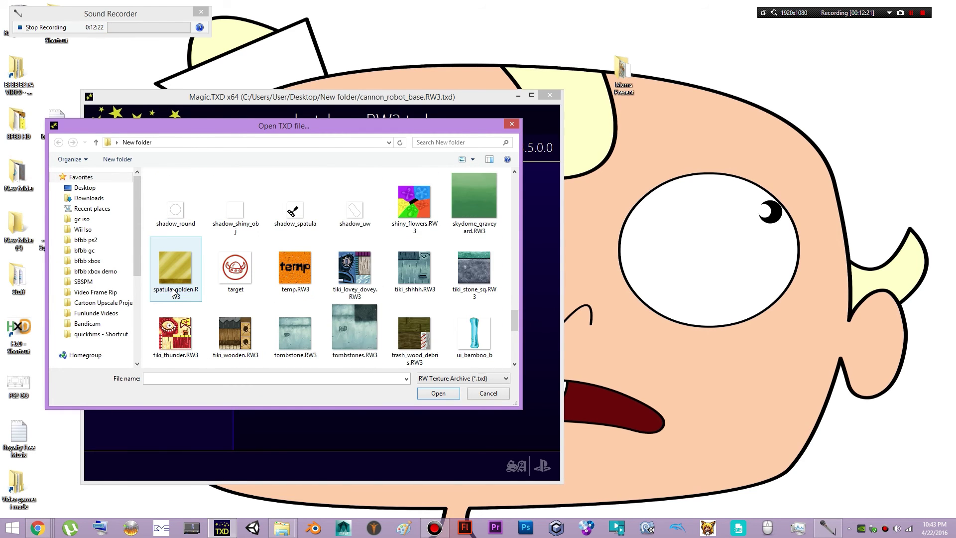
{"action": "scroll", "coordinate": [173, 291], "scroll_direction": "down", "scroll_amount": 3}
{"action": "scroll", "coordinate": [173, 290], "scroll_direction": "up", "scroll_amount": 2}
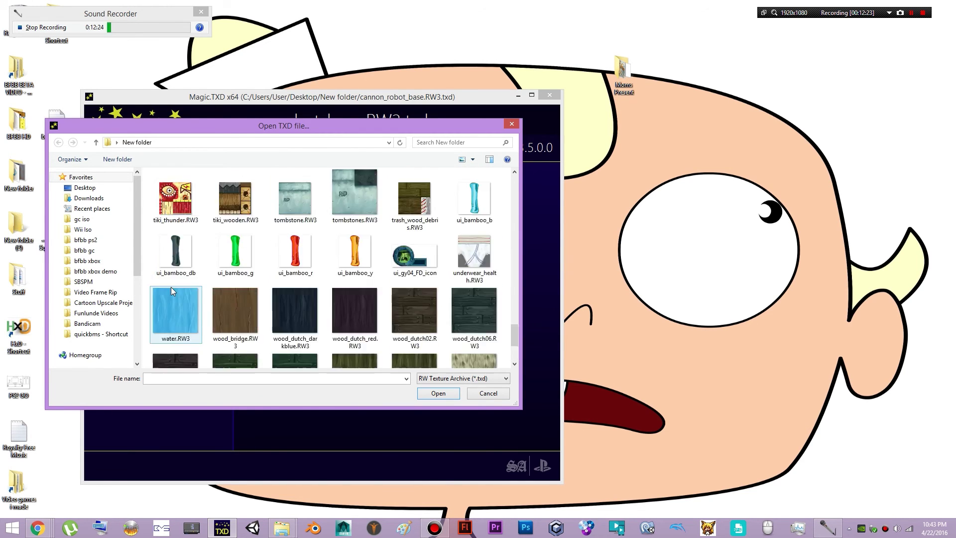
{"action": "scroll", "coordinate": [171, 287], "scroll_direction": "up", "scroll_amount": 2}
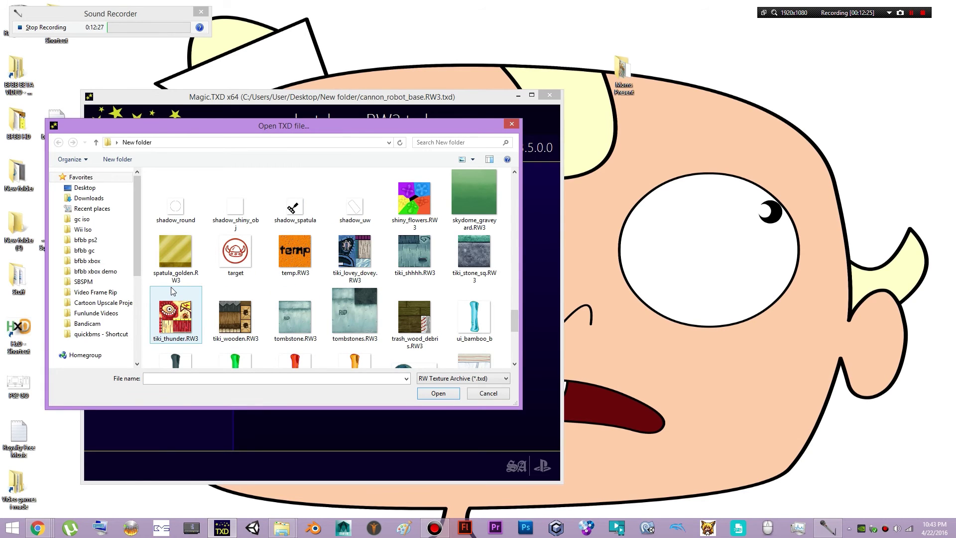
{"action": "scroll", "coordinate": [173, 291], "scroll_direction": "up", "scroll_amount": 2}
{"action": "scroll", "coordinate": [173, 291], "scroll_direction": "up", "scroll_amount": 2}
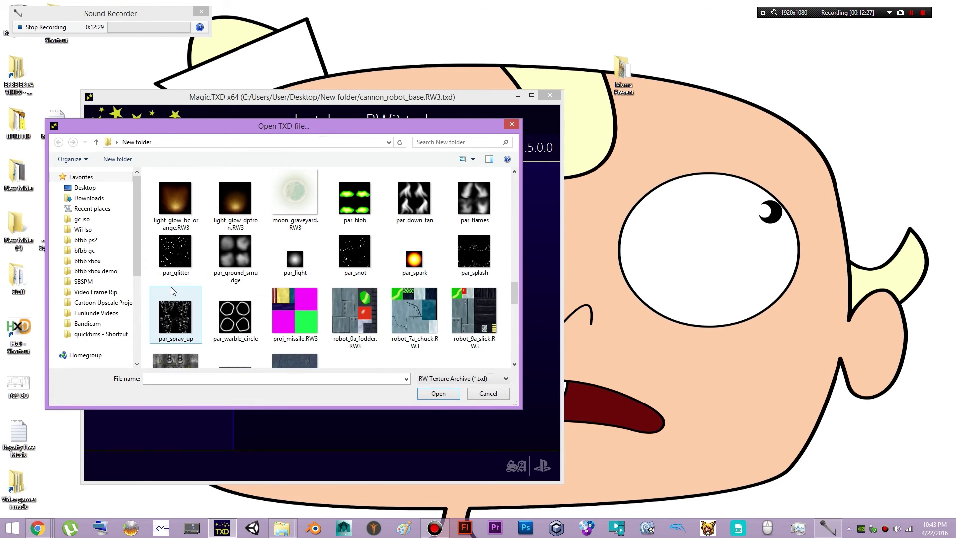
{"action": "scroll", "coordinate": [148, 253], "scroll_direction": "up", "scroll_amount": 4}
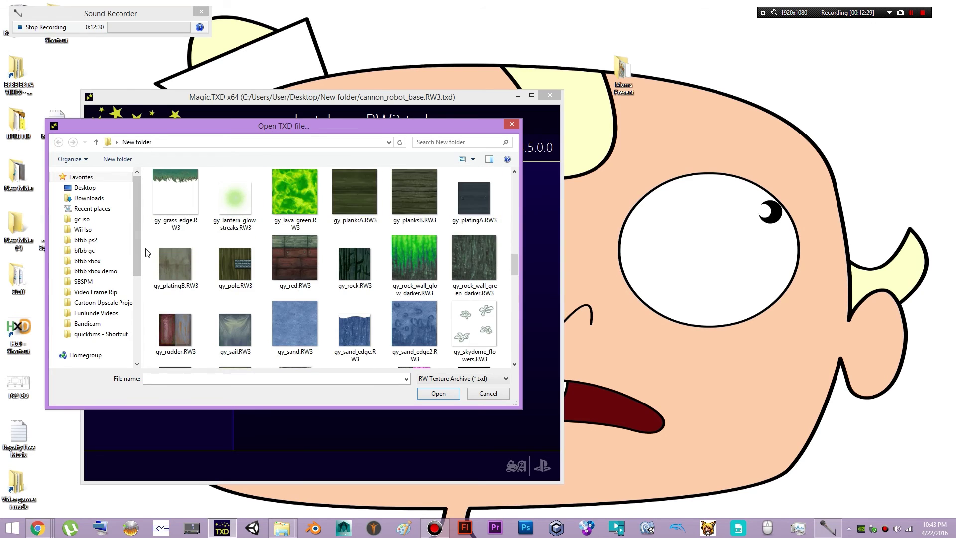
{"action": "scroll", "coordinate": [147, 253], "scroll_direction": "up", "scroll_amount": 8}
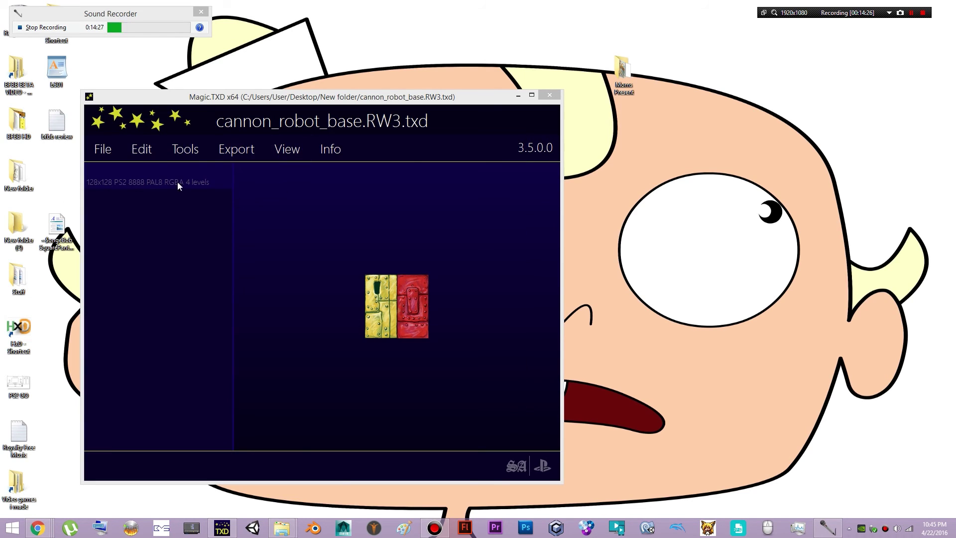
Step: Scroll down the Open TXD thumbnails and load hasselhof_eyeball.RW3's blue eyeball texture
{"action": "left_click", "coordinate": [106, 152]}
{"action": "left_click", "coordinate": [141, 187]}
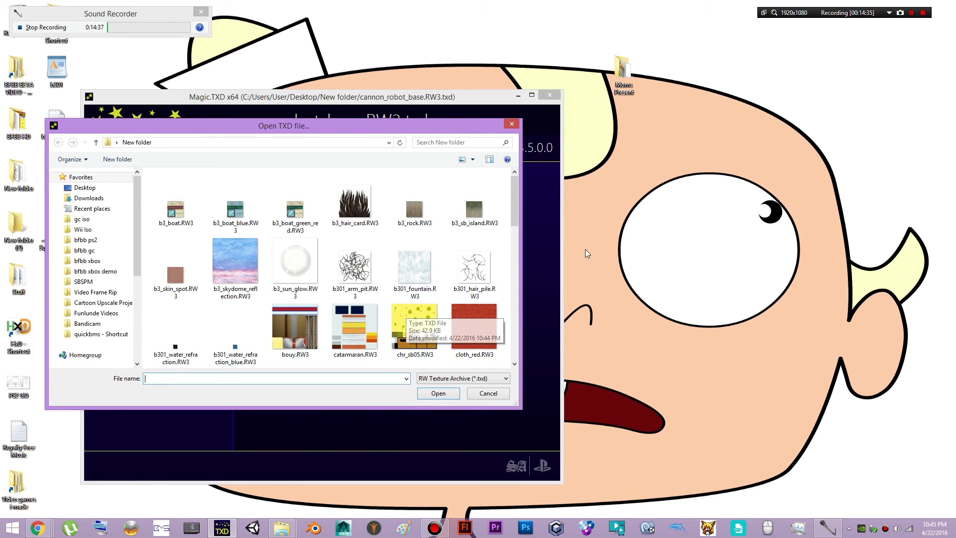
{"action": "left_click_drag", "start_coordinate": [516, 202], "coordinate": [525, 248]}
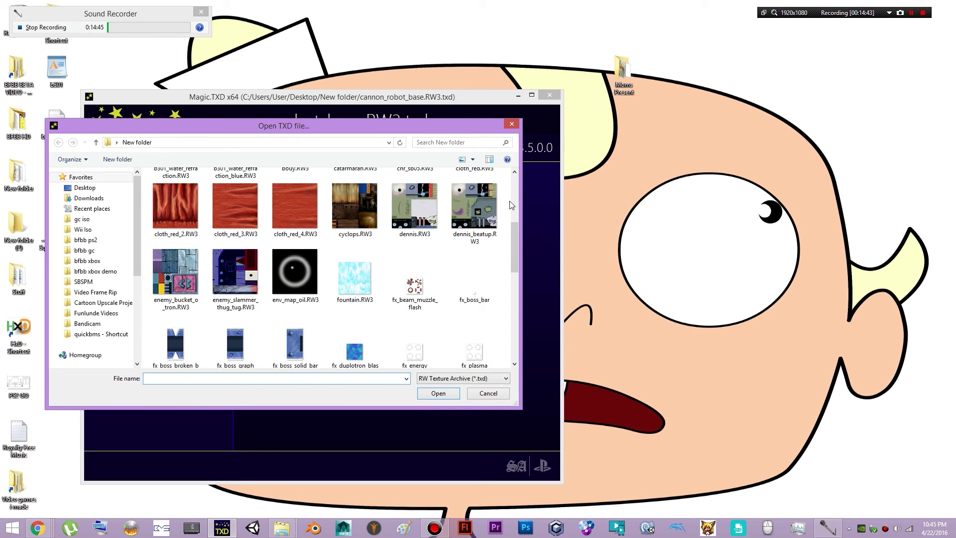
{"action": "left_click_drag", "start_coordinate": [515, 264], "coordinate": [513, 326]}
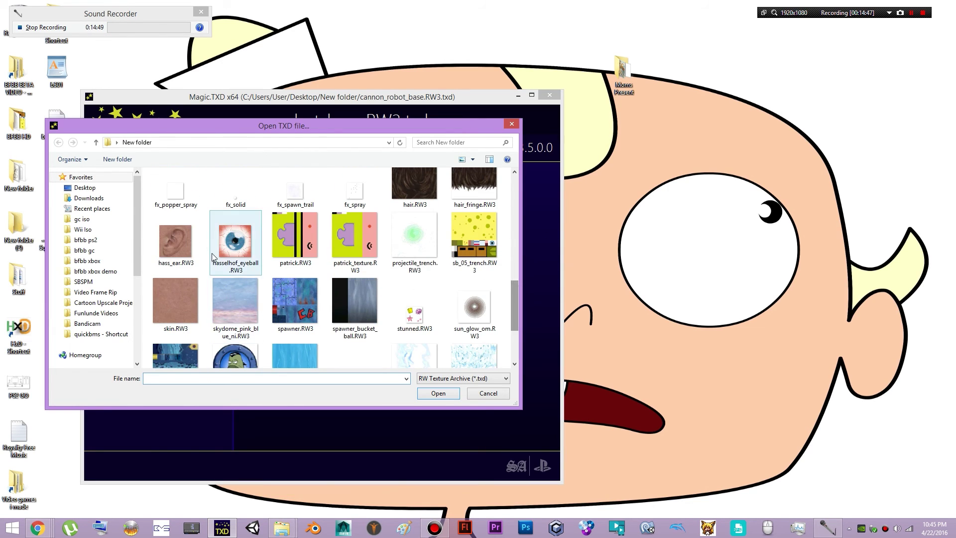
{"action": "double_click", "coordinate": [235, 241]}
Step: Scroll to the end of the file list and load uii_boss_meter_b301's 128x128 PAL8 texture
{"action": "left_click", "coordinate": [103, 149]}
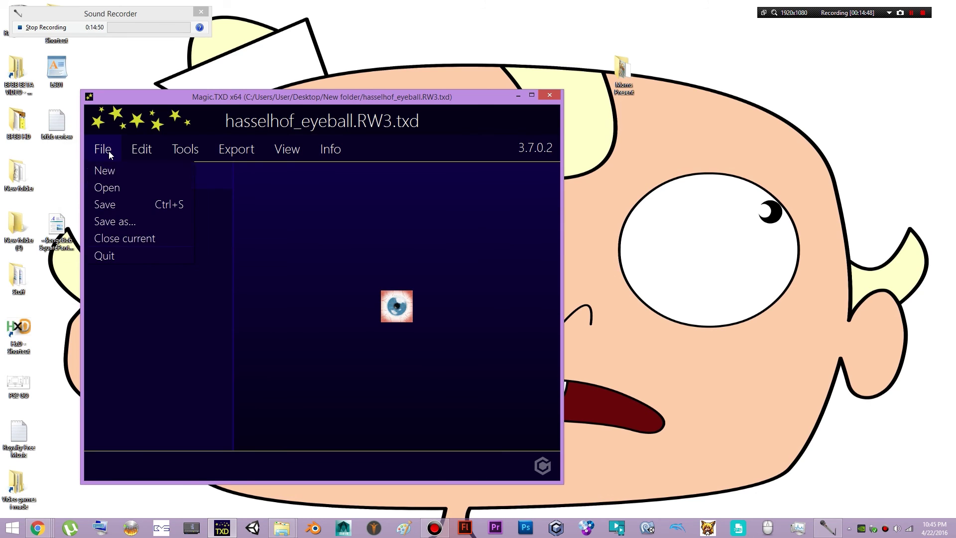
{"action": "left_click", "coordinate": [130, 192]}
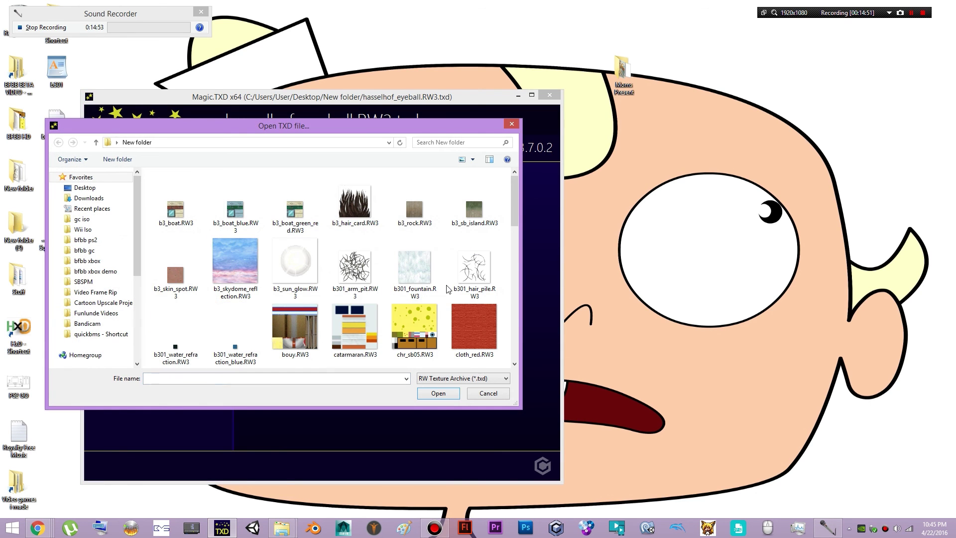
{"action": "scroll", "coordinate": [447, 289], "scroll_direction": "down", "scroll_amount": 7}
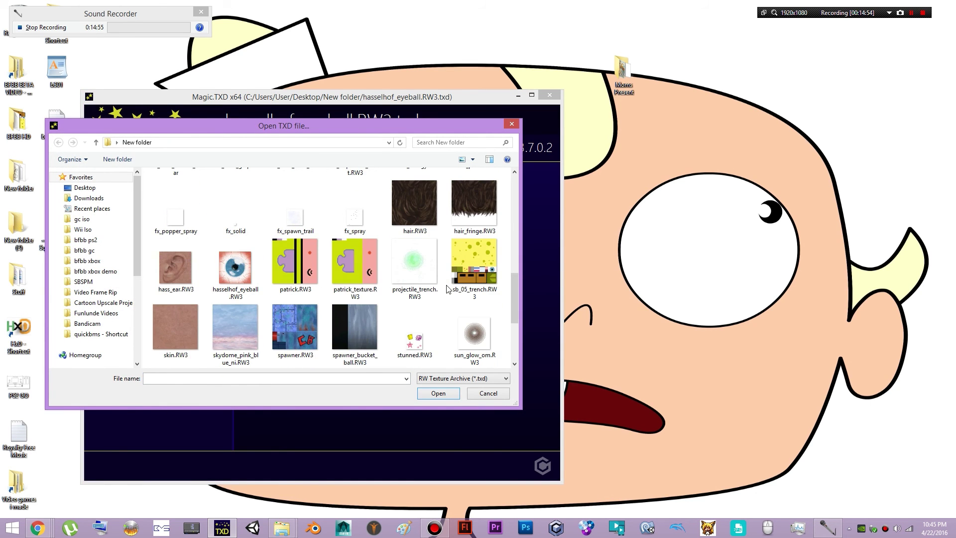
{"action": "scroll", "coordinate": [447, 289], "scroll_direction": "down", "scroll_amount": 3}
{"action": "scroll", "coordinate": [447, 289], "scroll_direction": "up", "scroll_amount": 3}
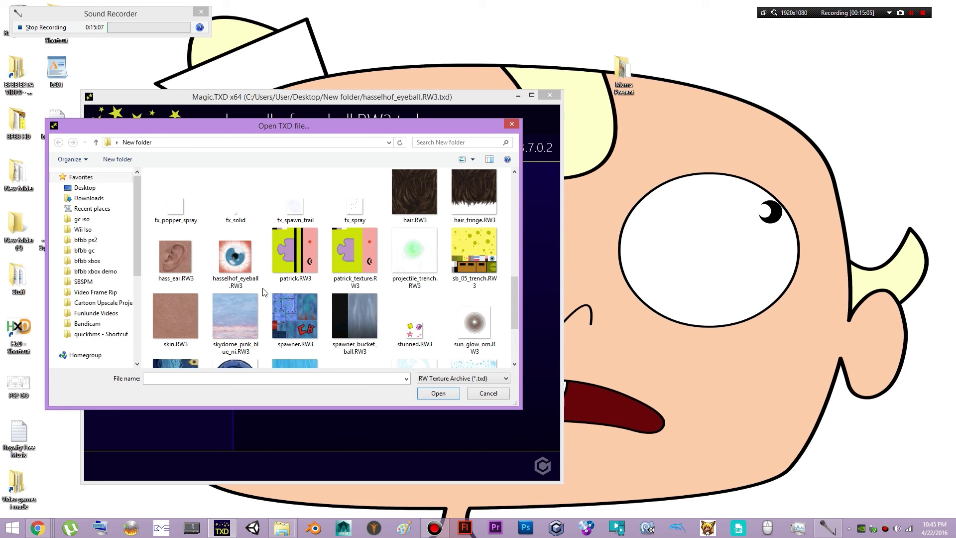
{"action": "scroll", "coordinate": [267, 294], "scroll_direction": "down", "scroll_amount": 3}
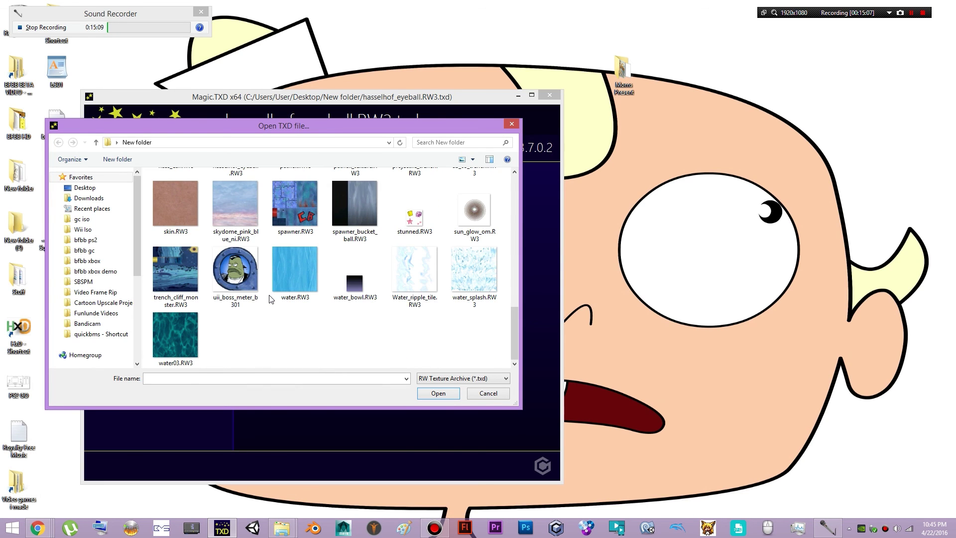
{"action": "double_click", "coordinate": [224, 269]}
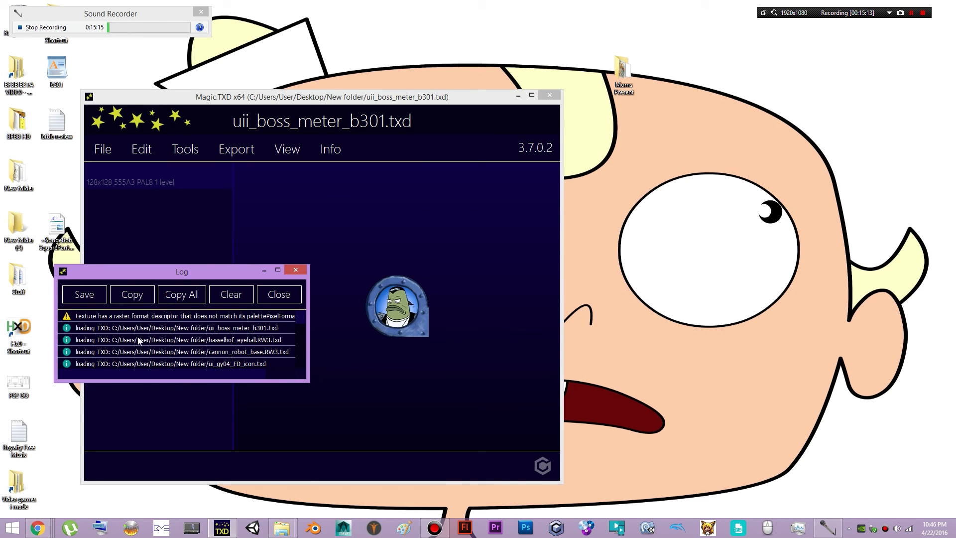
Step: Close the loading log so the 128x128 uii_boss_meter_b301 portrait texture is in view
{"action": "left_click", "coordinate": [294, 269]}
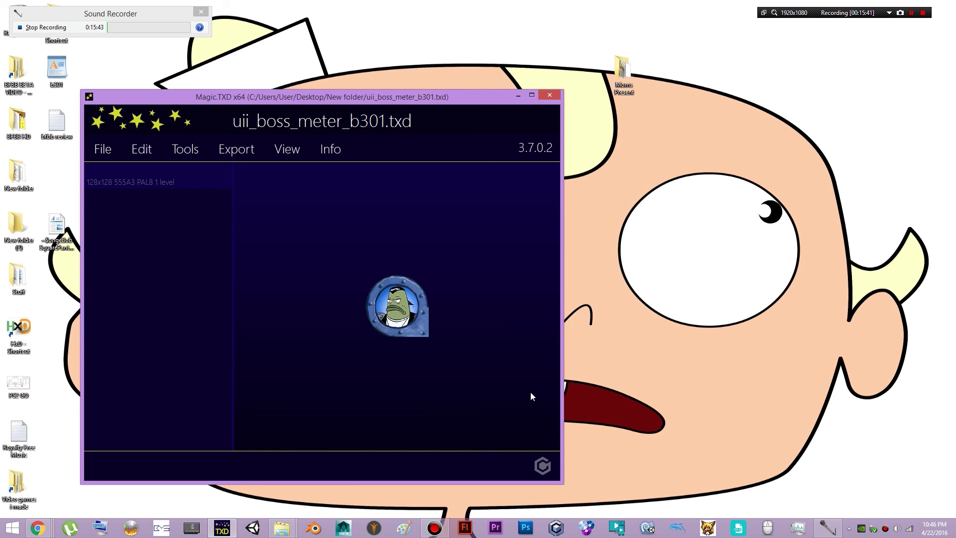
Step: Exit the NVIDIA tray utility and return to the uii_boss_meter_b301 texture in Magic.TXD
{"action": "right_click", "coordinate": [861, 529]}
{"action": "left_click", "coordinate": [860, 518]}
{"action": "left_click", "coordinate": [860, 528]}
{"action": "left_click", "coordinate": [470, 250]}
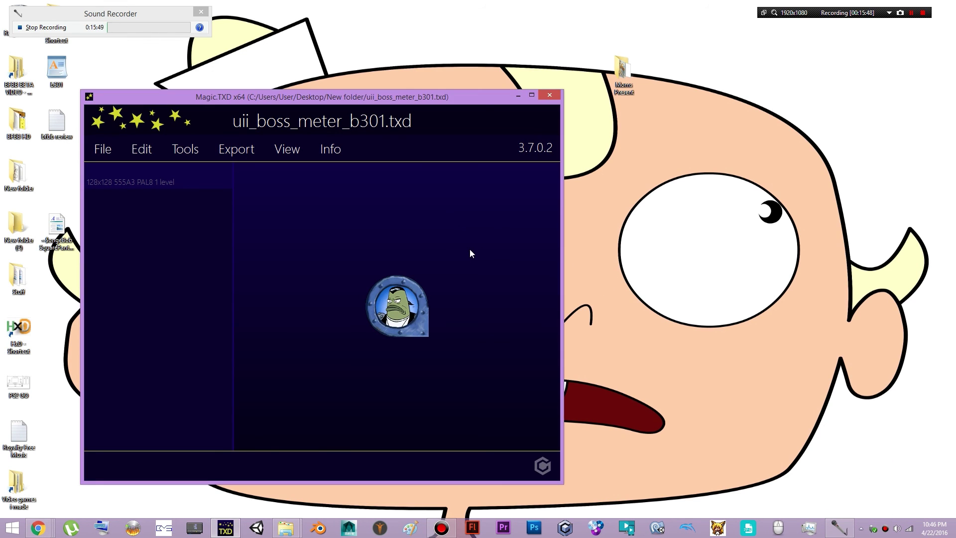